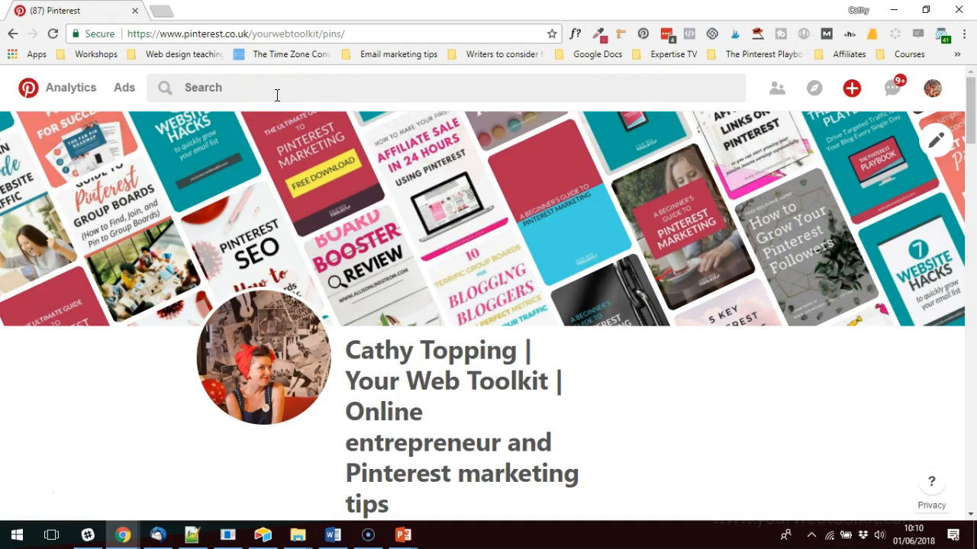
- Enter "wedding photography" in the Pinterest search to bring up its keyword suggestions
{"action": "left_click", "coordinate": [270, 96]}
{"action": "left_click", "coordinate": [270, 96]}
{"action": "type", "text": "wedding "}
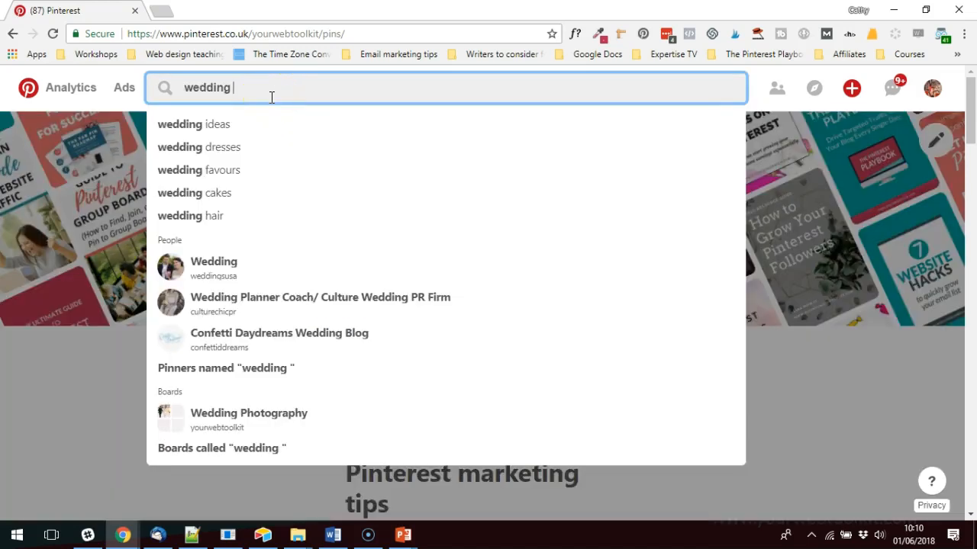
{"action": "type", "text": "phoot"}
{"action": "key", "text": "BackSpace"}
{"action": "key", "text": "BackSpace"}
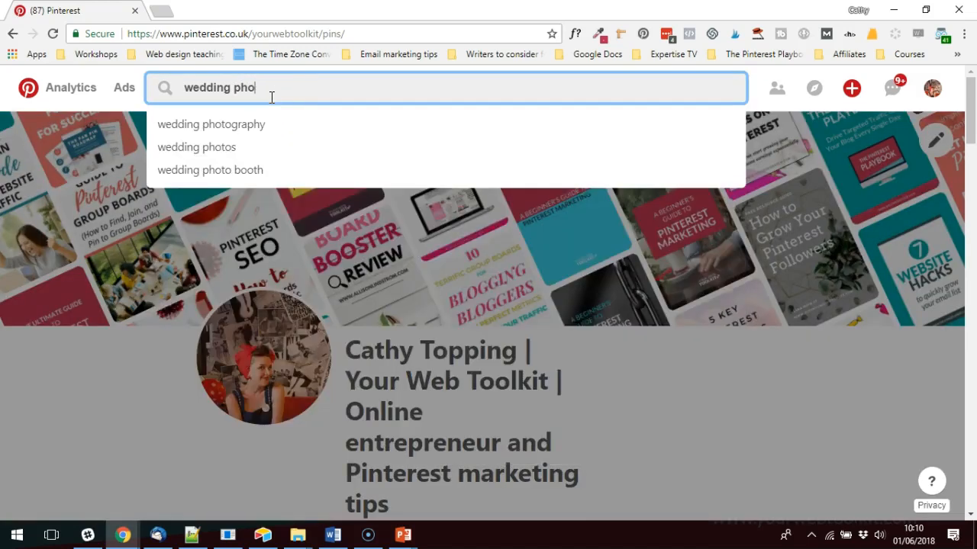
{"action": "type", "text": "tography"}
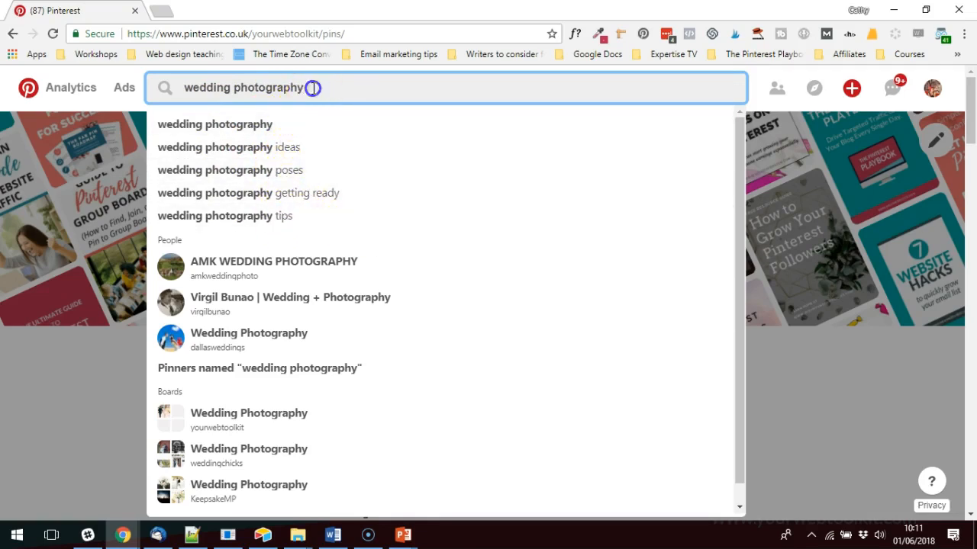
{"action": "left_click_drag", "start_coordinate": [312, 88], "coordinate": [187, 84]}
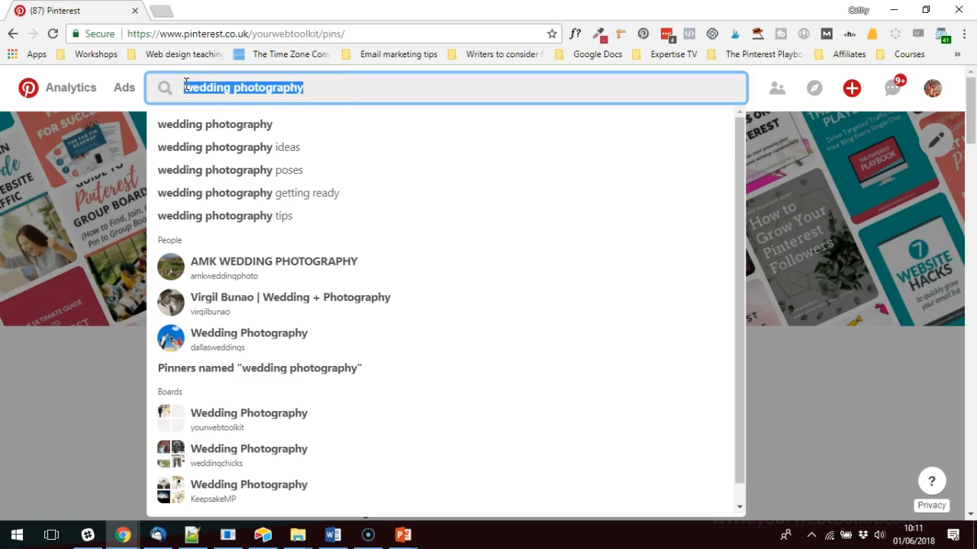
{"action": "left_click_drag", "start_coordinate": [306, 85], "coordinate": [177, 90]}
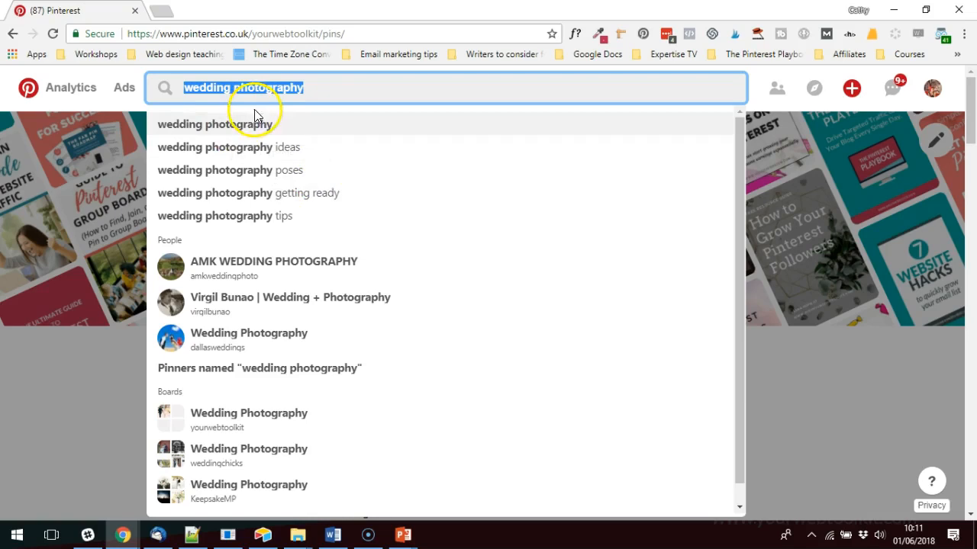
{"action": "double_click", "coordinate": [268, 90]}
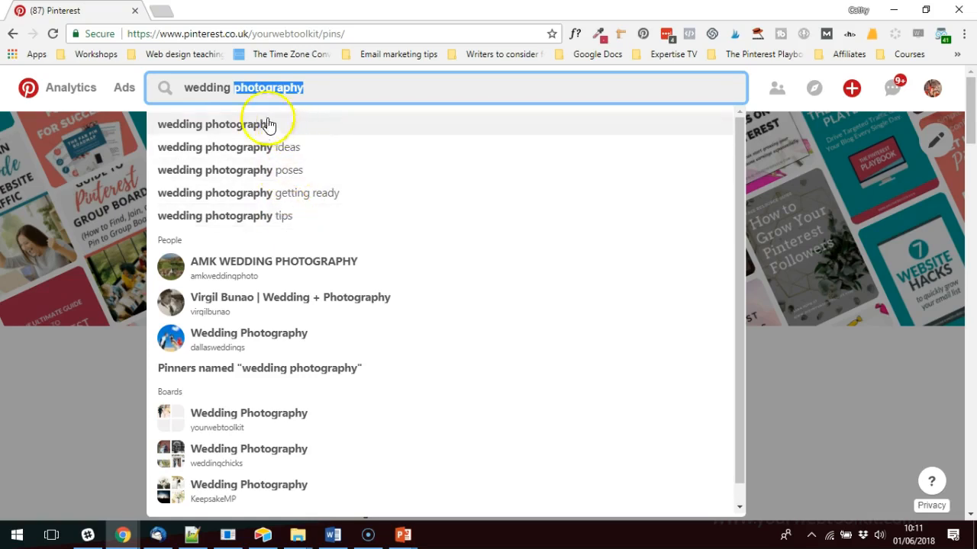
{"action": "left_click", "coordinate": [290, 90]}
{"action": "left_click_drag", "start_coordinate": [323, 97], "coordinate": [183, 88]}
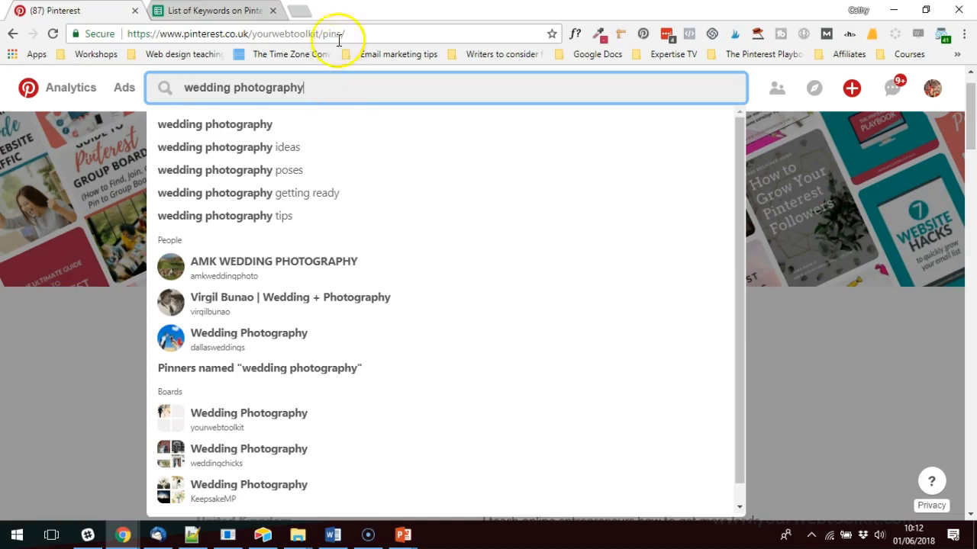
- Switch to the "List of Keywords on Pinterest by Niche" spreadsheet and look through the niche headings as far as the first empty column, O
{"action": "left_click", "coordinate": [220, 10]}
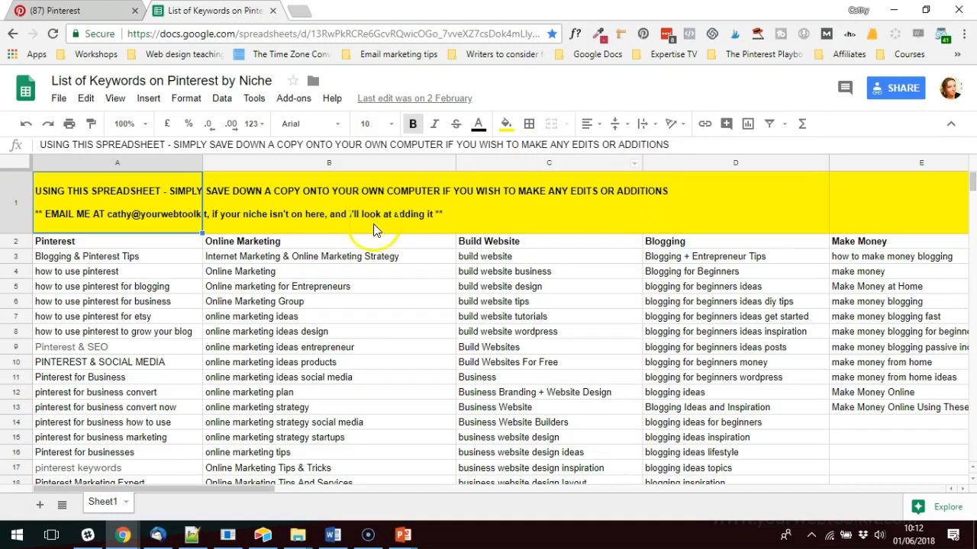
{"action": "left_click", "coordinate": [385, 246]}
{"action": "key", "text": "Right"}
{"action": "key", "text": "Right"}
{"action": "key", "text": "Right"}
{"action": "key", "text": "Right"}
{"action": "key", "text": "Right"}
{"action": "key", "text": "Right"}
{"action": "key", "text": "Right"}
{"action": "key", "text": "Right"}
{"action": "key", "text": "Right"}
{"action": "key", "text": "Right"}
{"action": "key", "text": "Right"}
{"action": "key", "text": "Right"}
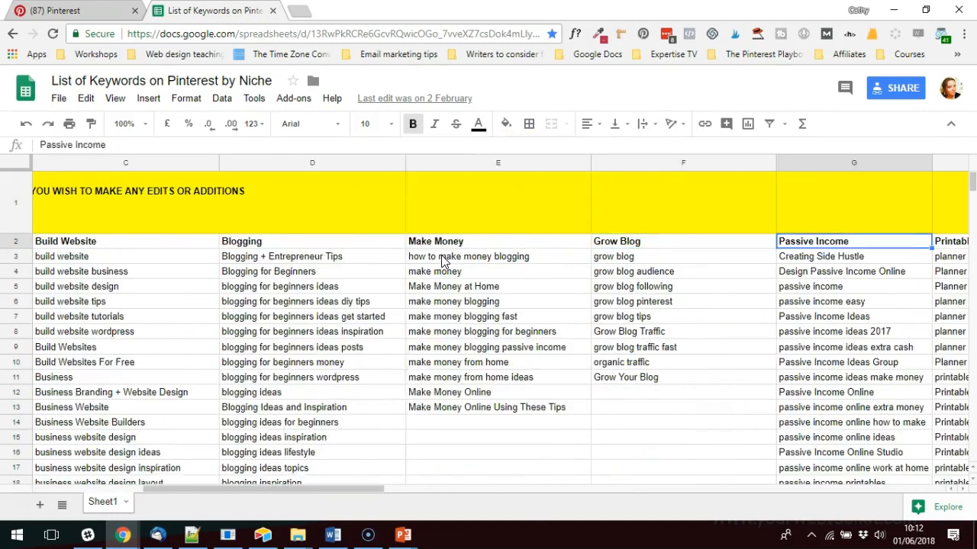
{"action": "key", "text": "Right"}
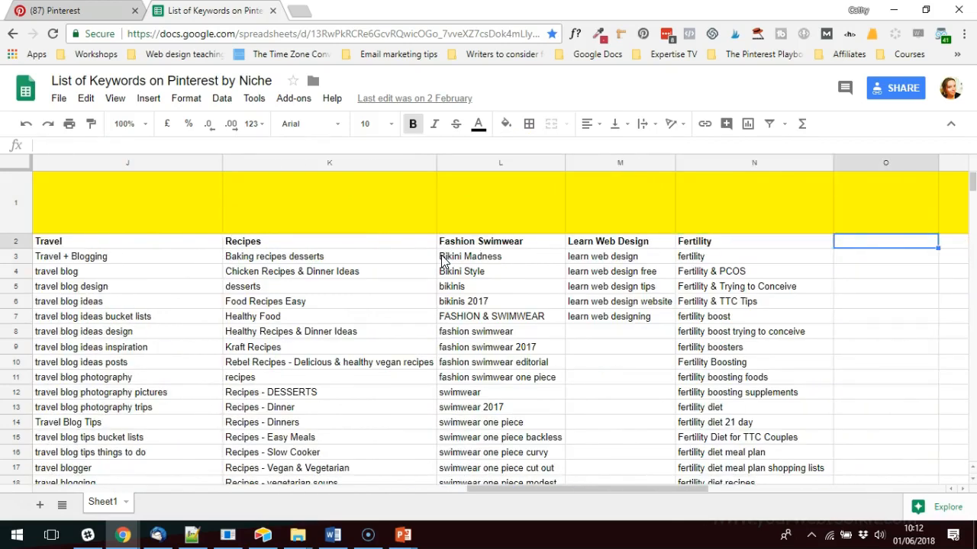
- Copy "wedding photography" from the Pinterest search and paste it as a new niche heading in cell O2 of the keyword spreadsheet
{"action": "left_click", "coordinate": [80, 11]}
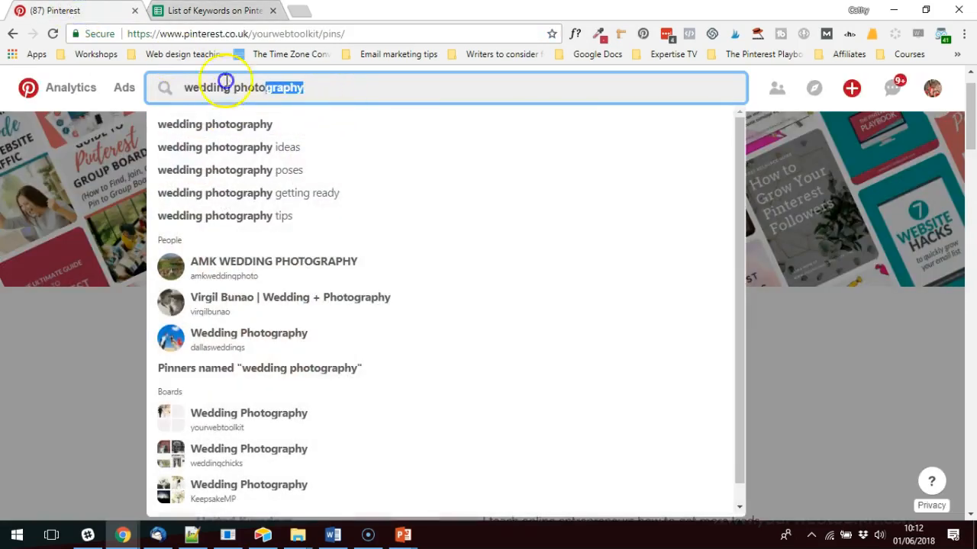
{"action": "left_click_drag", "start_coordinate": [304, 87], "coordinate": [164, 82]}
{"action": "key", "text": "ctrl+c"}
{"action": "left_click", "coordinate": [261, 10]}
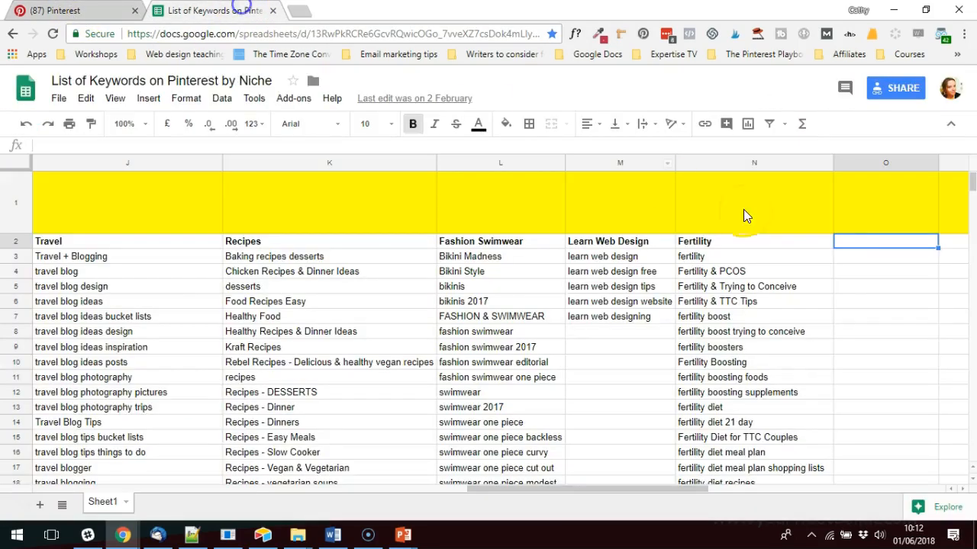
{"action": "left_click", "coordinate": [849, 230]}
{"action": "left_click", "coordinate": [859, 254]}
{"action": "left_click", "coordinate": [870, 245]}
{"action": "key", "text": "ctrl+v"}
{"action": "left_click", "coordinate": [871, 262]}
- Search Pinterest for the suggested "wedding photography poses", copy the phrase into cell O3 of the keyword spreadsheet and fit column O to its text
{"action": "left_click", "coordinate": [80, 11]}
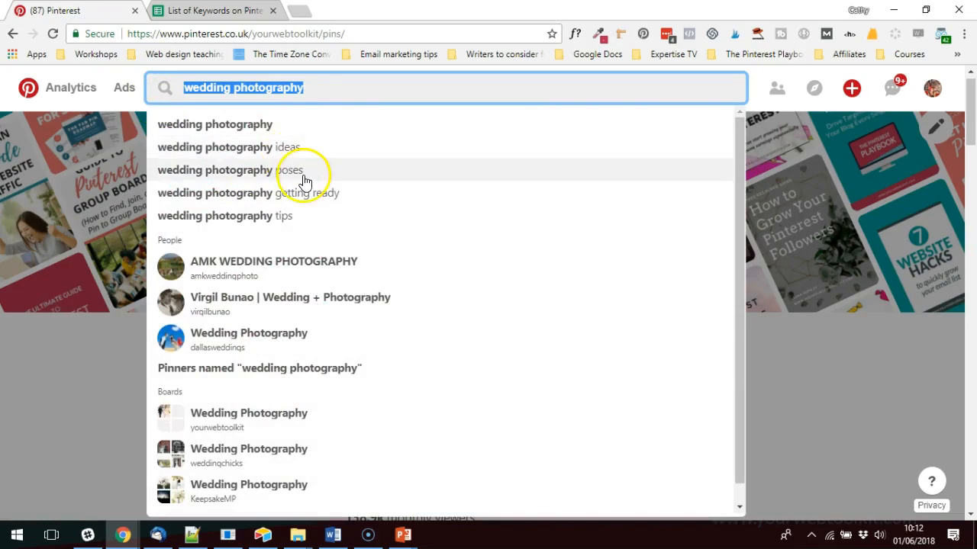
{"action": "left_click", "coordinate": [303, 176]}
{"action": "left_click", "coordinate": [157, 82]}
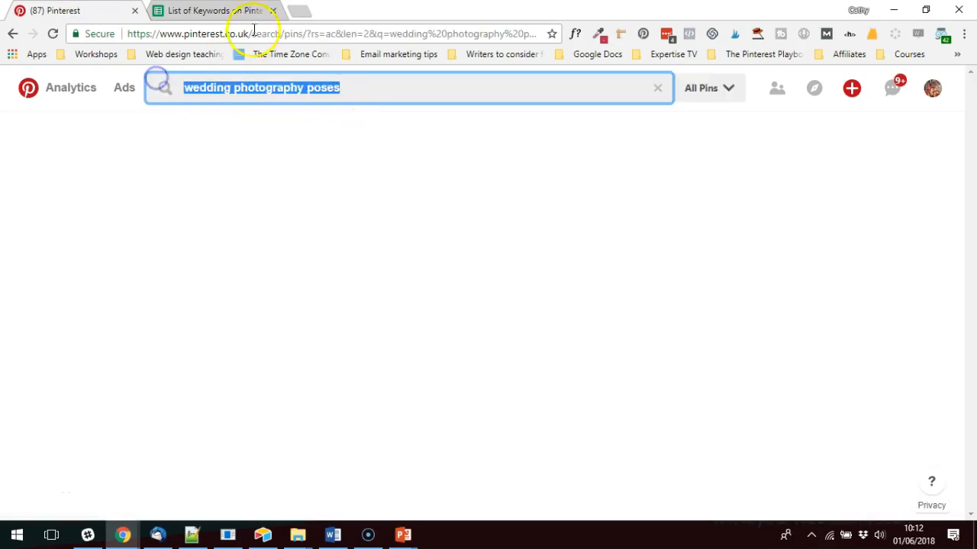
{"action": "key", "text": "ctrl+c"}
{"action": "left_click", "coordinate": [217, 11]}
{"action": "left_click", "coordinate": [862, 257]}
{"action": "key", "text": "ctrl+v"}
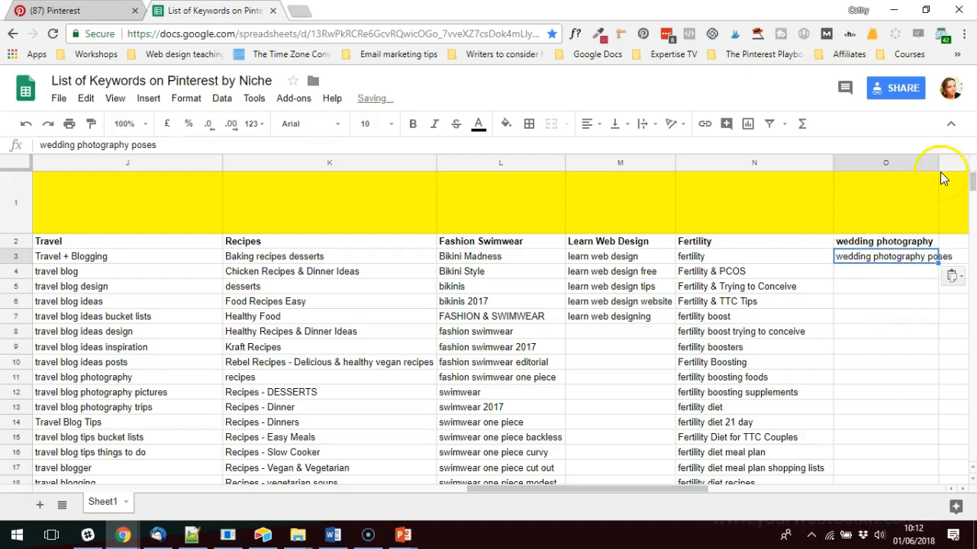
{"action": "double_click", "coordinate": [939, 162]}
{"action": "left_click", "coordinate": [891, 286]}
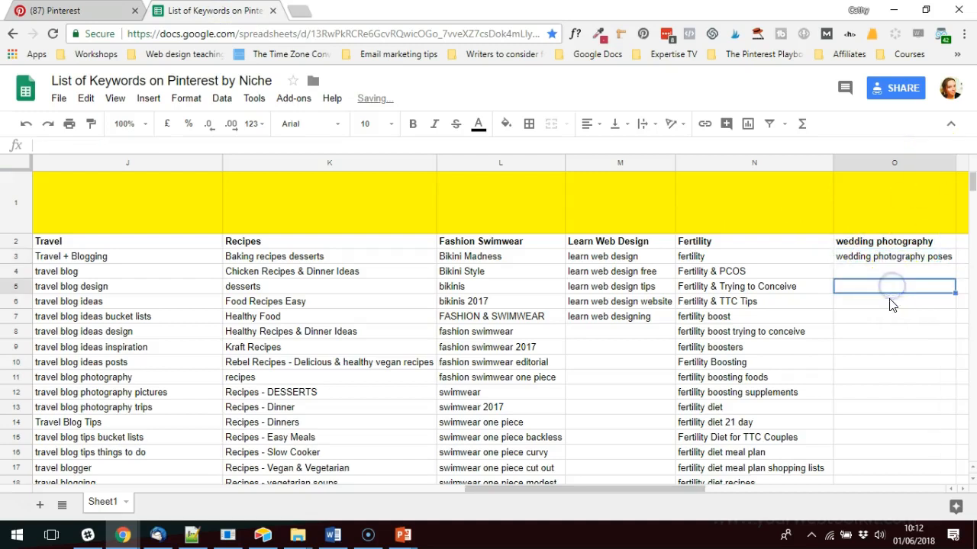
- Copy "wedding photography poses" from the Pinterest search into spreadsheet cell P2 as a new column heading and fit column P to it
{"action": "left_click", "coordinate": [77, 9]}
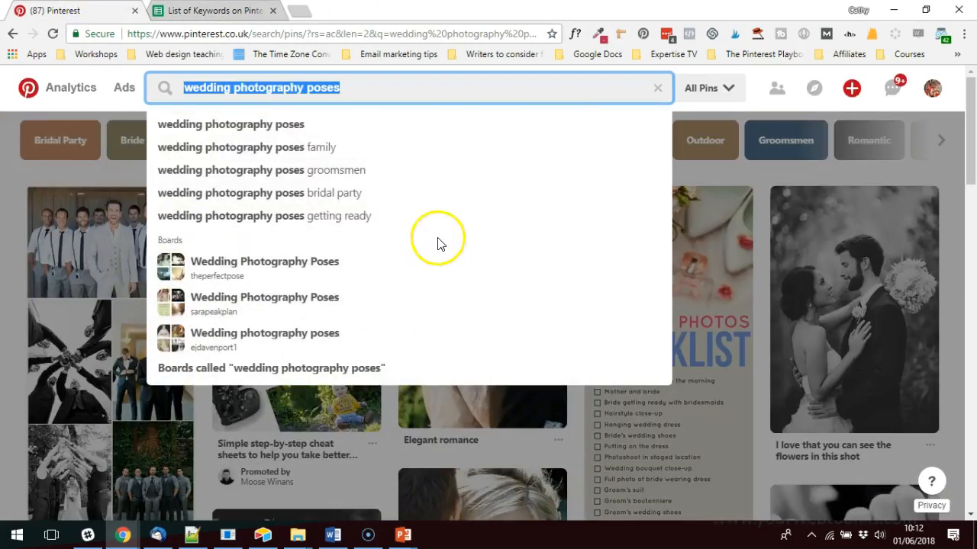
{"action": "left_click", "coordinate": [357, 86]}
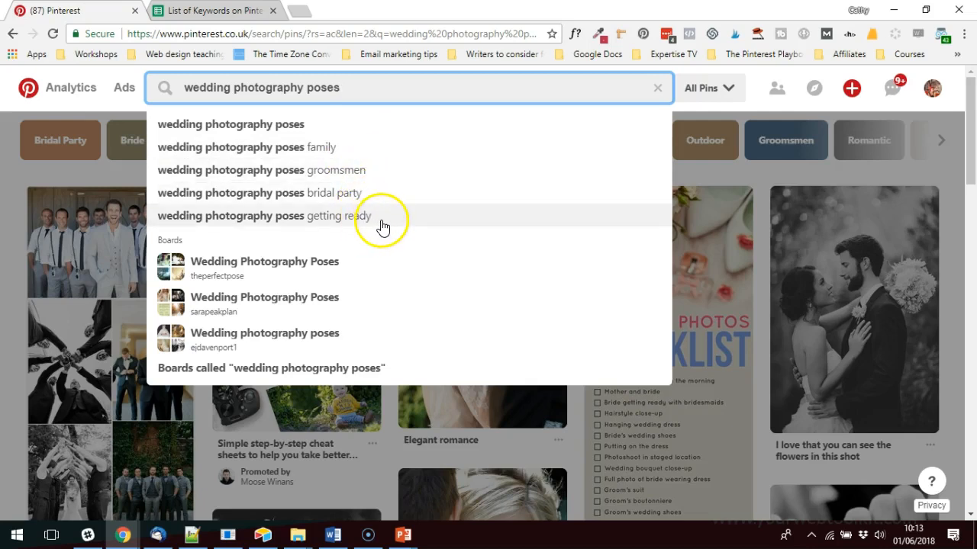
{"action": "left_click", "coordinate": [356, 90]}
{"action": "left_click_drag", "start_coordinate": [355, 89], "coordinate": [178, 86]}
{"action": "left_click", "coordinate": [232, 17]}
{"action": "left_click", "coordinate": [839, 242]}
{"action": "key", "text": "Right"}
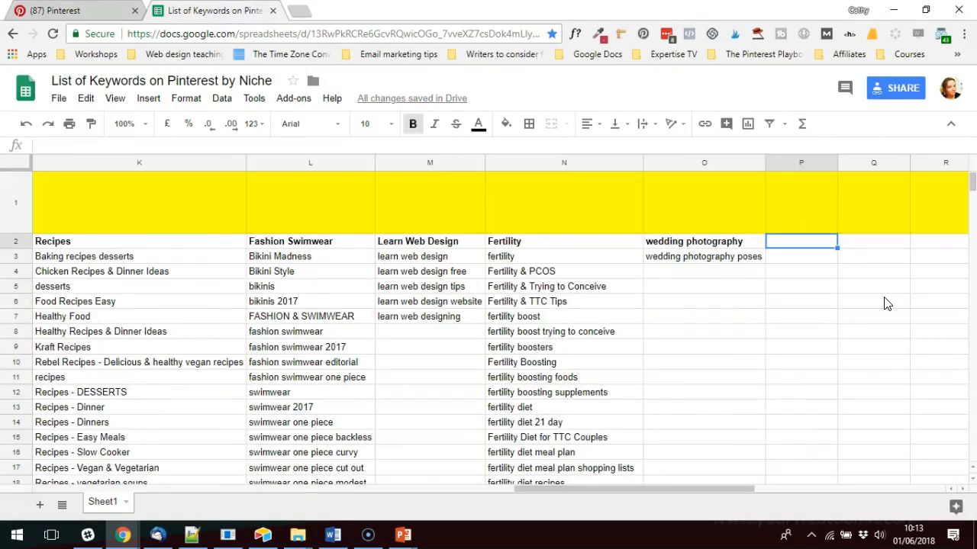
{"action": "key", "text": "ctrl+v"}
{"action": "left_click_drag", "start_coordinate": [835, 158], "coordinate": [835, 158]}
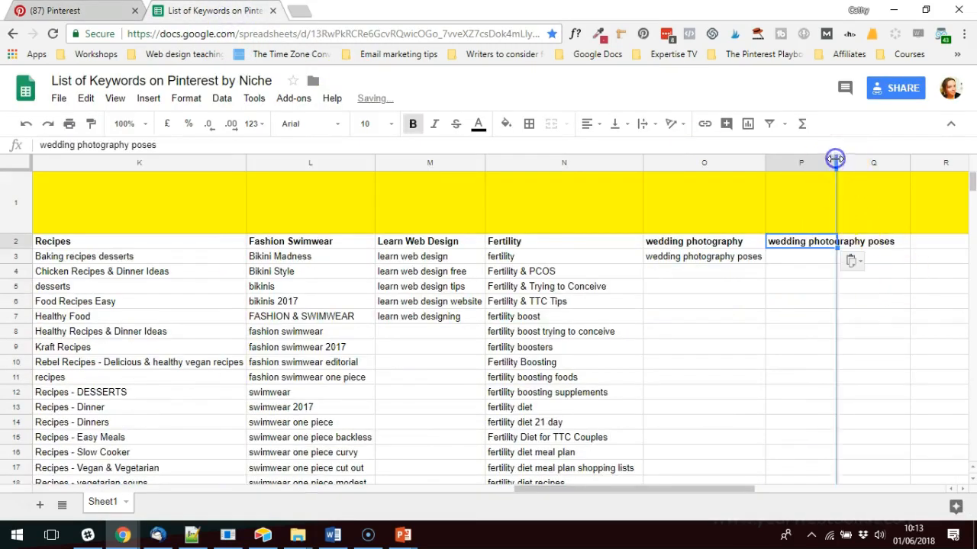
{"action": "double_click", "coordinate": [834, 158]}
{"action": "left_click", "coordinate": [833, 313]}
- Return to Pinterest and shorten the search to "wedding photography" to view its results and related keyword tiles
{"action": "left_click", "coordinate": [100, 10]}
{"action": "left_click", "coordinate": [354, 89]}
{"action": "key", "text": "BackSpace"}
{"action": "key", "text": "BackSpace"}
{"action": "left_click", "coordinate": [377, 122]}
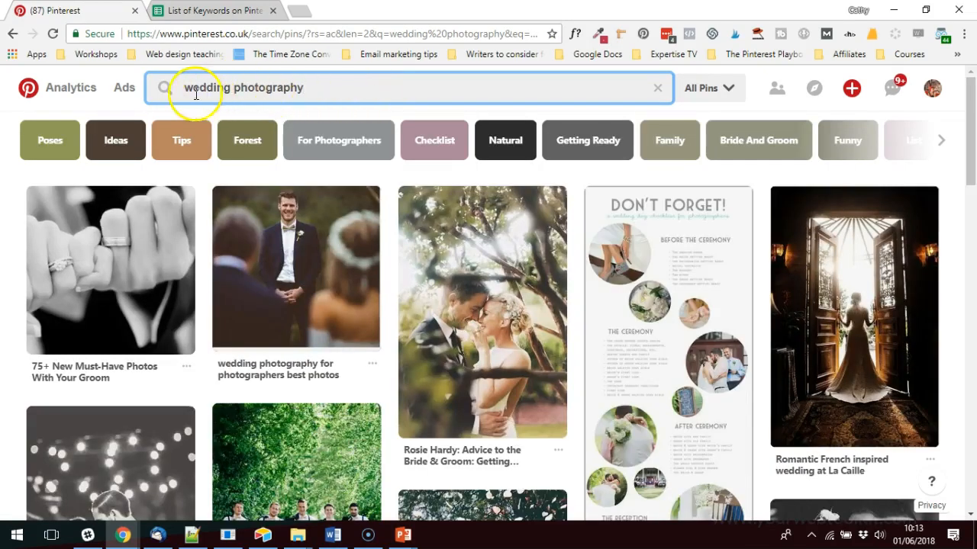
{"action": "left_click_drag", "start_coordinate": [338, 87], "coordinate": [170, 68]}
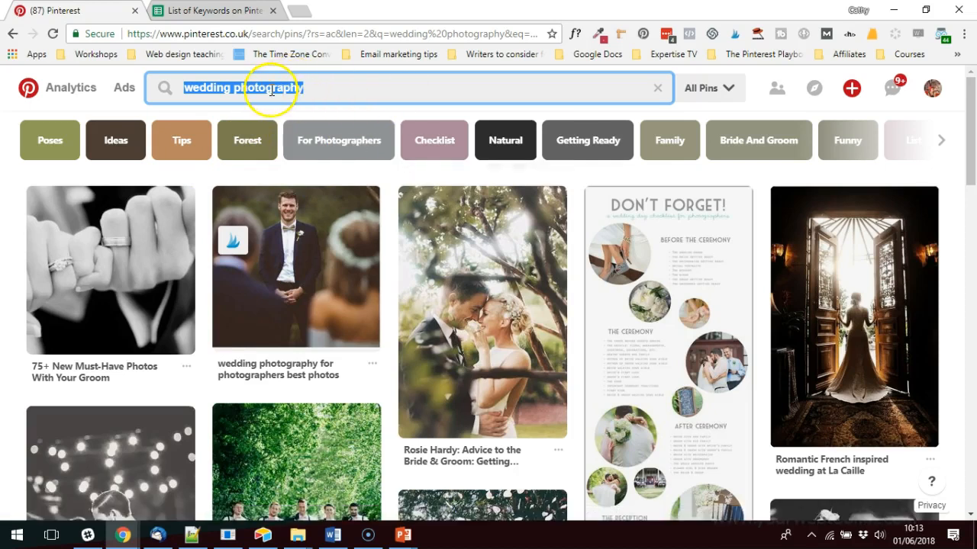
- Narrow the search with the Tips keyword and the "for brides" suggestion, and browse the resulting pins
{"action": "left_click", "coordinate": [182, 139]}
{"action": "left_click", "coordinate": [337, 87]}
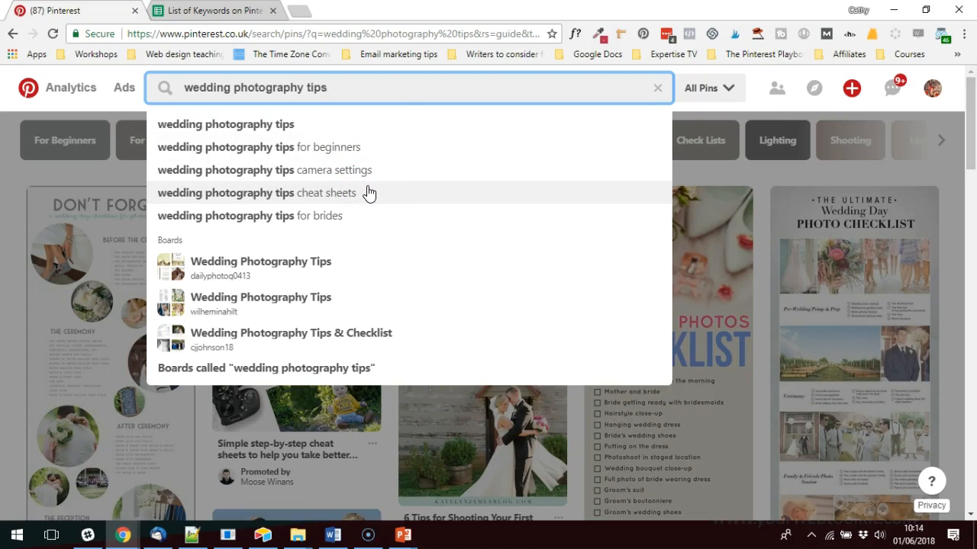
{"action": "left_click", "coordinate": [285, 218]}
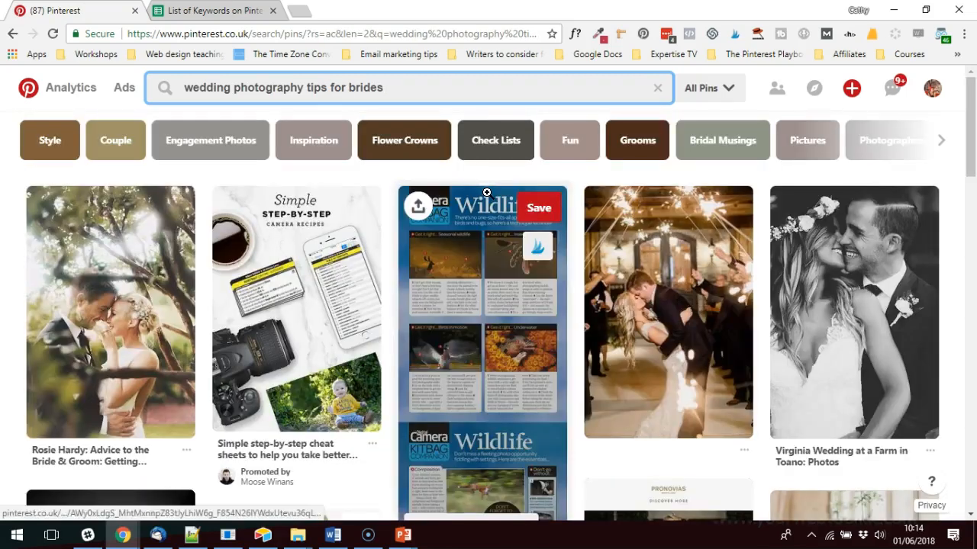
{"action": "left_click_drag", "start_coordinate": [183, 88], "coordinate": [405, 92]}
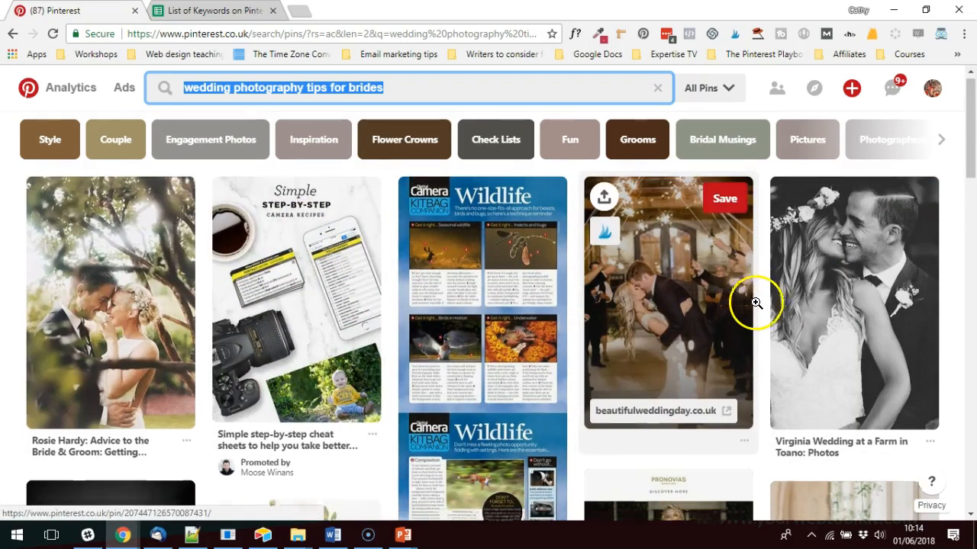
{"action": "scroll", "coordinate": [755, 303], "scroll_direction": "down", "scroll_amount": 2}
{"action": "scroll", "coordinate": [473, 289], "scroll_direction": "down", "scroll_amount": 5}
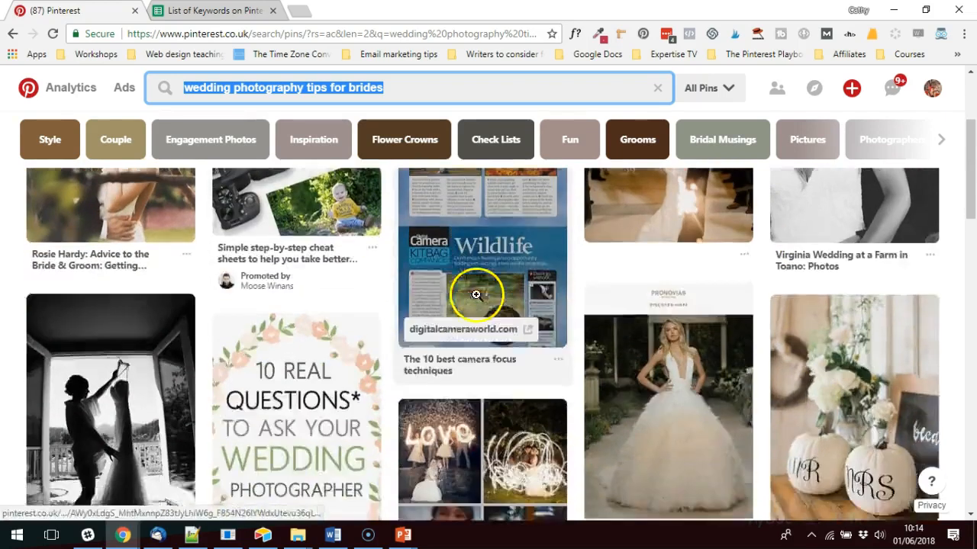
{"action": "scroll", "coordinate": [137, 336], "scroll_direction": "down", "scroll_amount": 2}
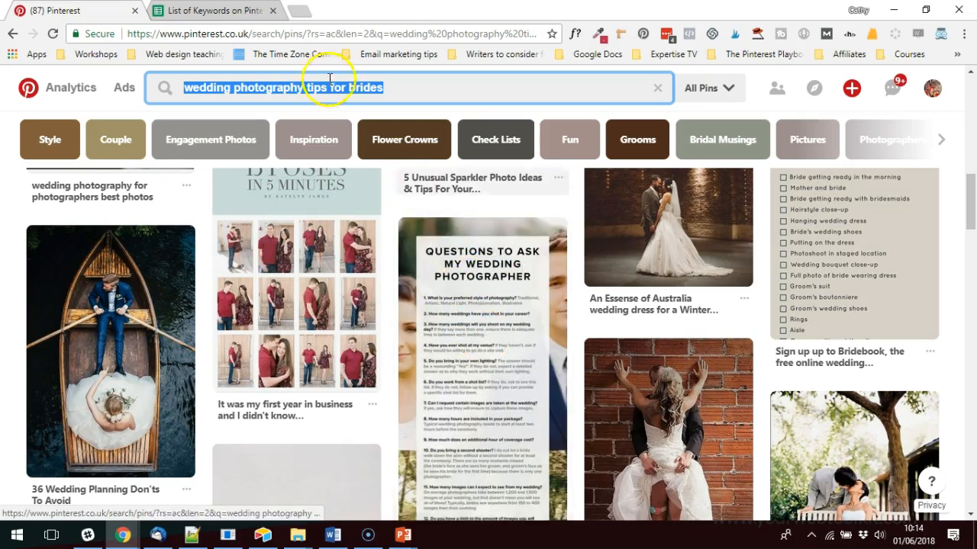
- Remove "for brides" from the search and search for "wedding photography tips"
{"action": "left_click", "coordinate": [387, 87]}
{"action": "left_click", "coordinate": [187, 87]}
{"action": "left_click_drag", "start_coordinate": [187, 88], "coordinate": [415, 86]}
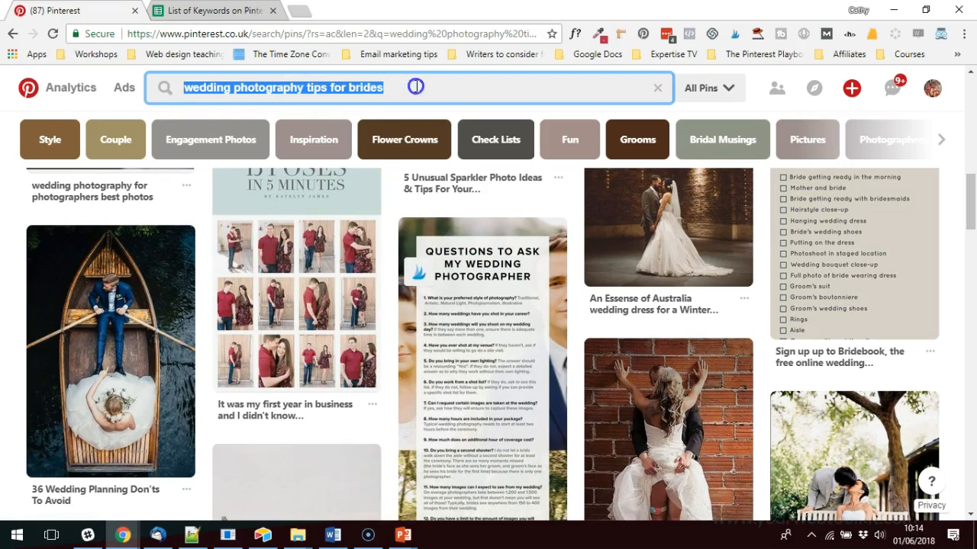
{"action": "left_click_drag", "start_coordinate": [328, 88], "coordinate": [414, 87]}
{"action": "key", "text": "BackSpace"}
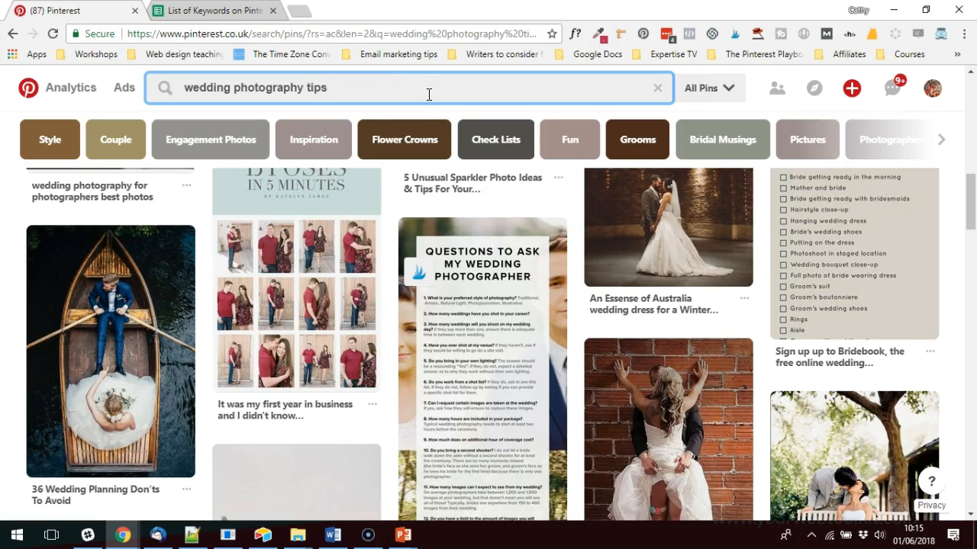
{"action": "key", "text": "Return"}
{"action": "left_click", "coordinate": [428, 90]}
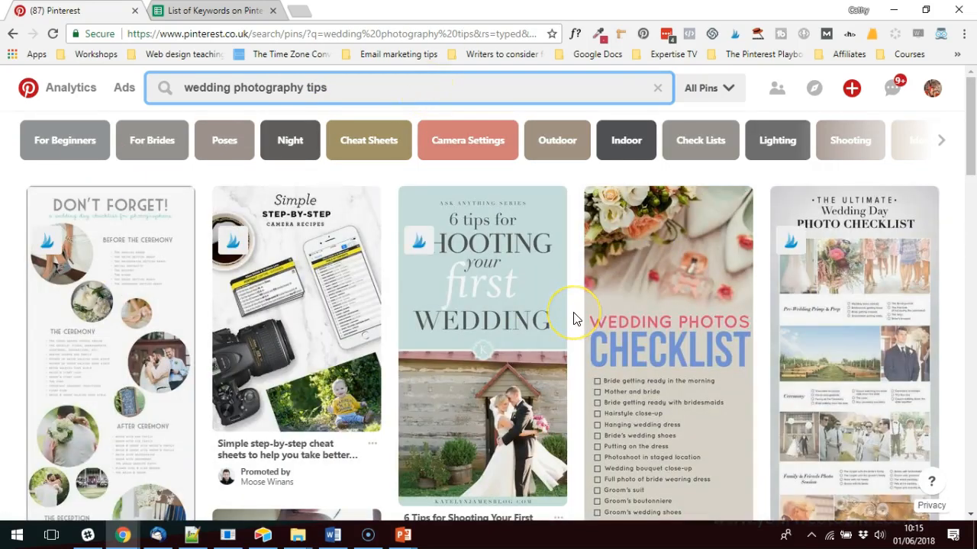
- Browse the pins down to the "Searches to try" block and bring up the search suggestions for "wedding photography tips"
{"action": "scroll", "coordinate": [574, 319], "scroll_direction": "down", "scroll_amount": 5}
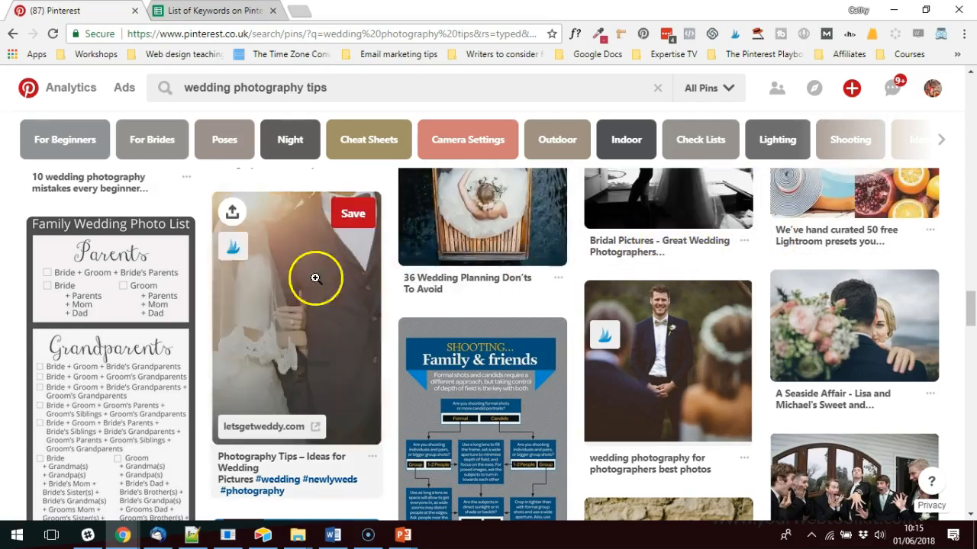
{"action": "scroll", "coordinate": [870, 261], "scroll_direction": "down", "scroll_amount": 4}
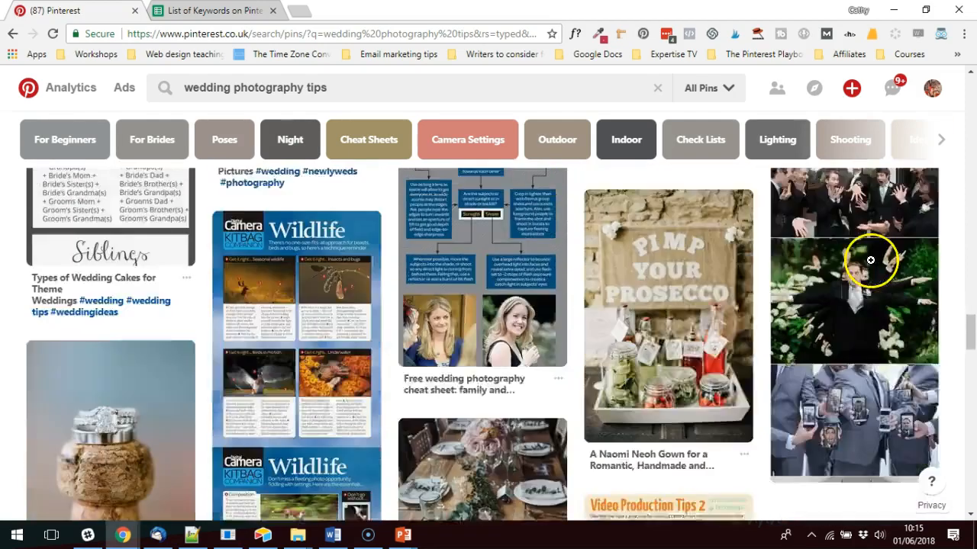
{"action": "scroll", "coordinate": [870, 261], "scroll_direction": "down", "scroll_amount": 5}
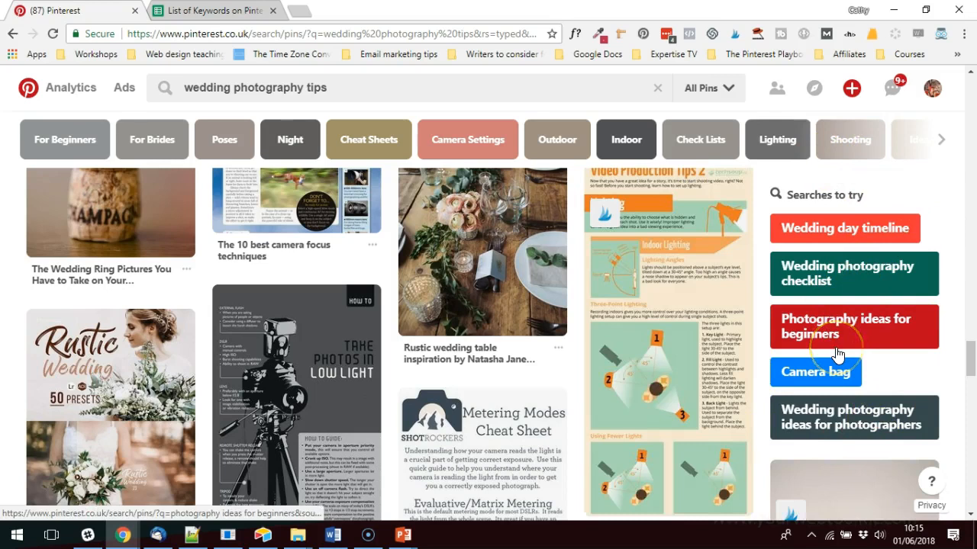
{"action": "left_click", "coordinate": [328, 88]}
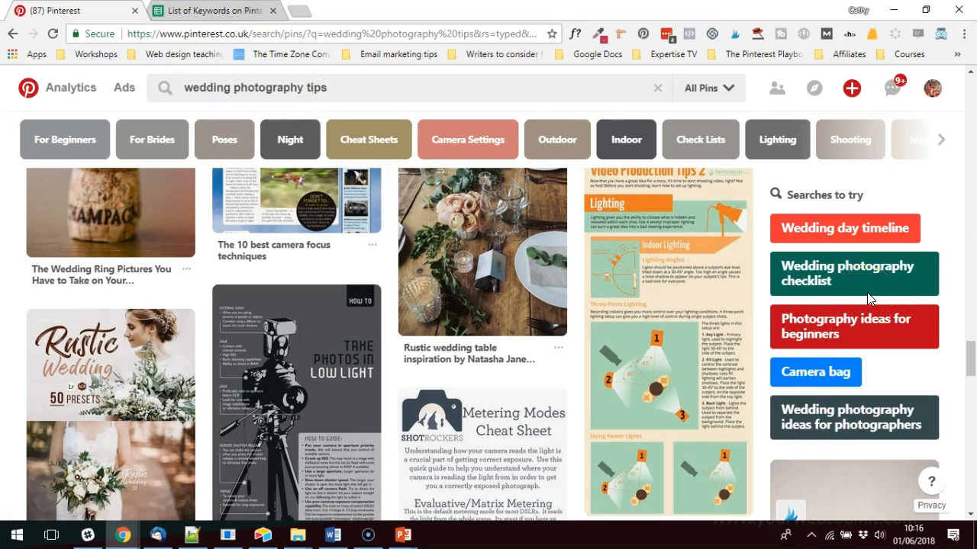
{"action": "left_click", "coordinate": [356, 88]}
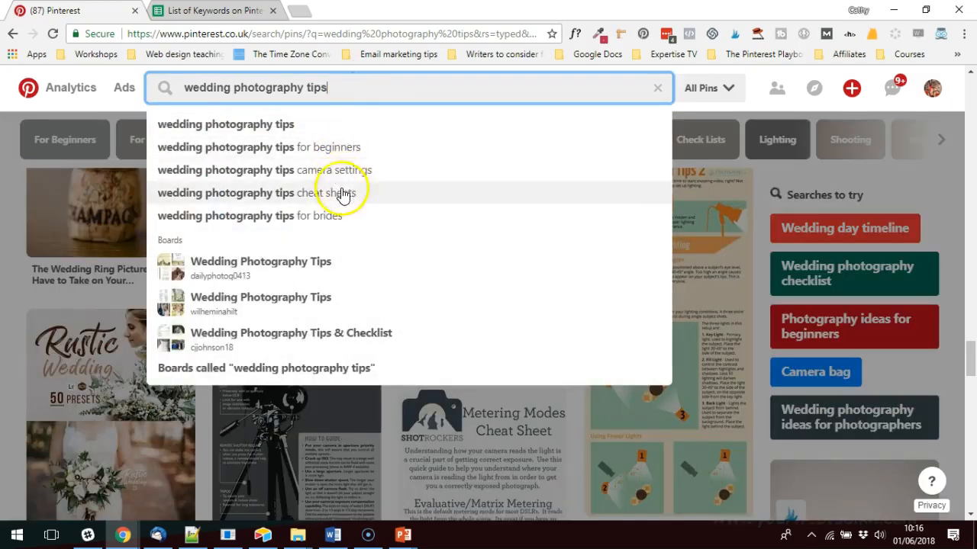
- Shorten the Pinterest search to "wedding photography" and choose the suggestion "wedding photography getting ready"
{"action": "left_click", "coordinate": [946, 203]}
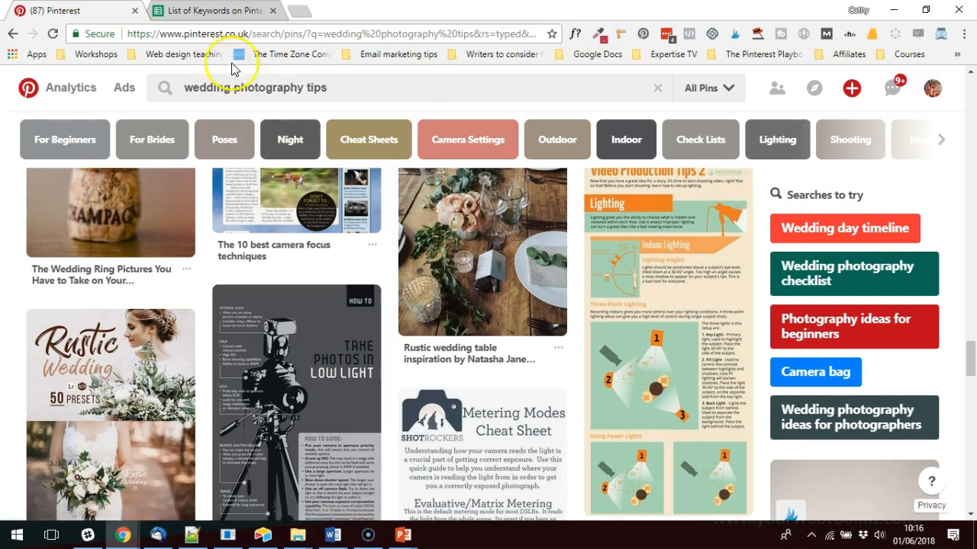
{"action": "left_click", "coordinate": [336, 88]}
{"action": "key", "text": "BackSpace"}
{"action": "key", "text": "BackSpace"}
{"action": "key", "text": "BackSpace"}
{"action": "key", "text": "BackSpace"}
{"action": "key", "text": "BackSpace"}
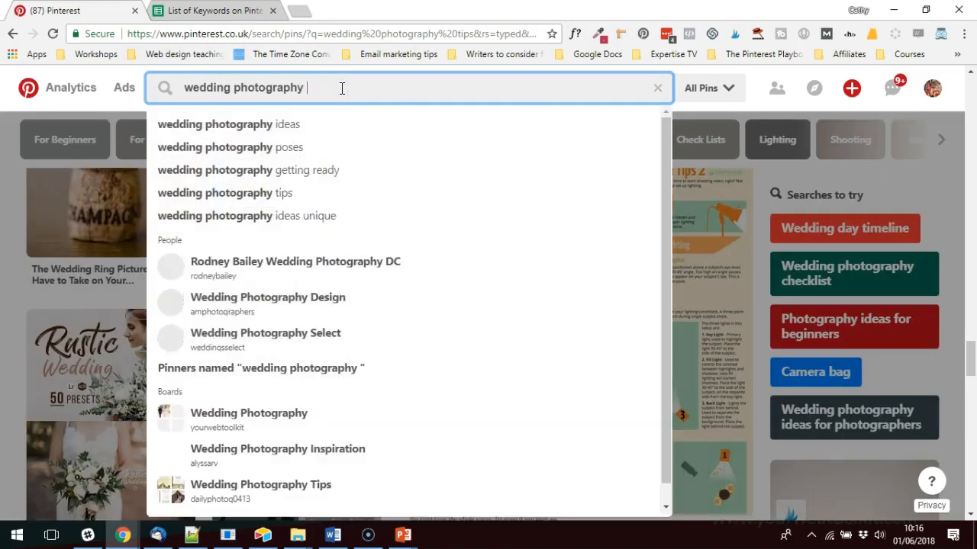
{"action": "left_click", "coordinate": [282, 193]}
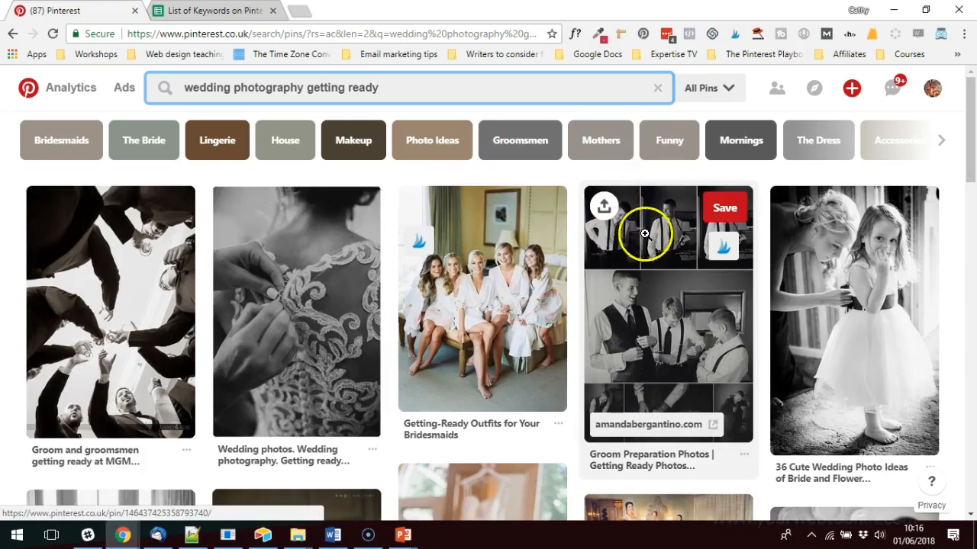
- Browse the getting-ready pins down to the "Searches to try" block and pick "Groomsmen photos"
{"action": "scroll", "coordinate": [653, 237], "scroll_direction": "down", "scroll_amount": 5}
{"action": "scroll", "coordinate": [653, 236], "scroll_direction": "down", "scroll_amount": 5}
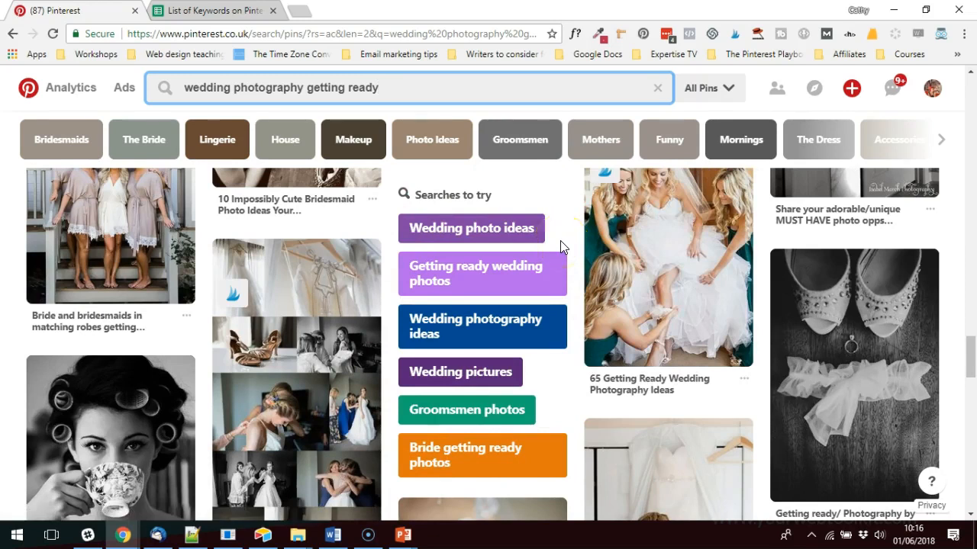
{"action": "left_click", "coordinate": [506, 419]}
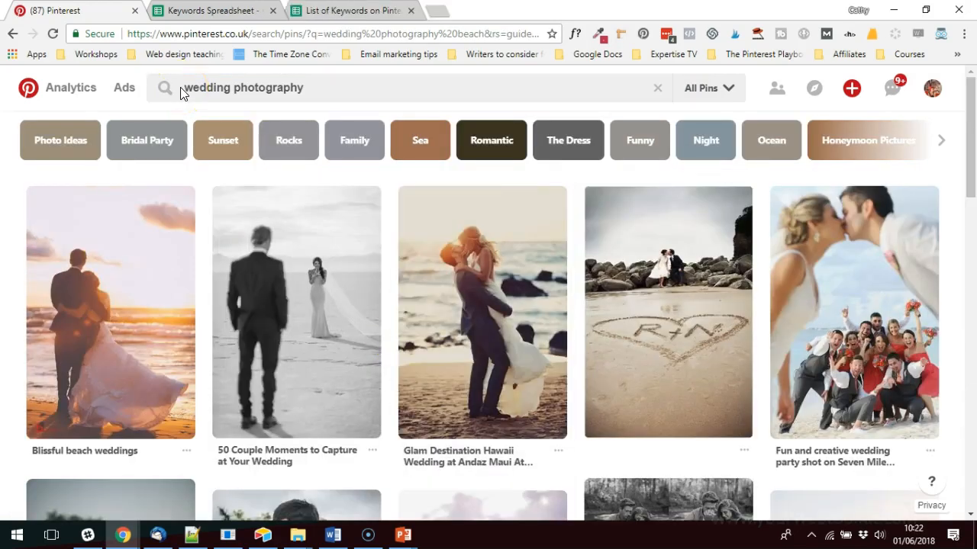
- Switch to the Keywords Spreadsheet and review the Wedding photography keywords in column A and the empty Pinterest Profile cells A11:A15
{"action": "left_click", "coordinate": [200, 11]}
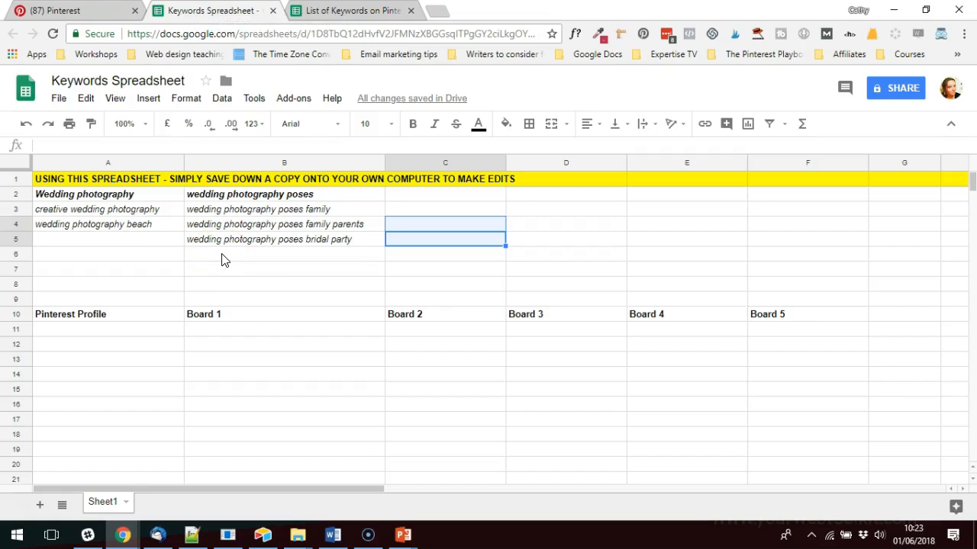
{"action": "left_click", "coordinate": [155, 194]}
{"action": "left_click_drag", "start_coordinate": [155, 193], "coordinate": [272, 237]}
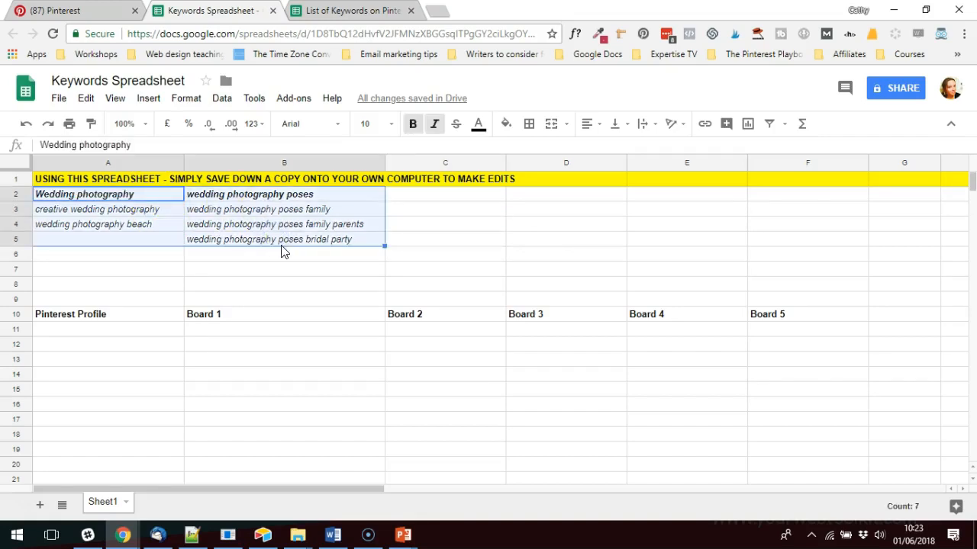
{"action": "left_click", "coordinate": [135, 206]}
{"action": "left_click", "coordinate": [164, 195]}
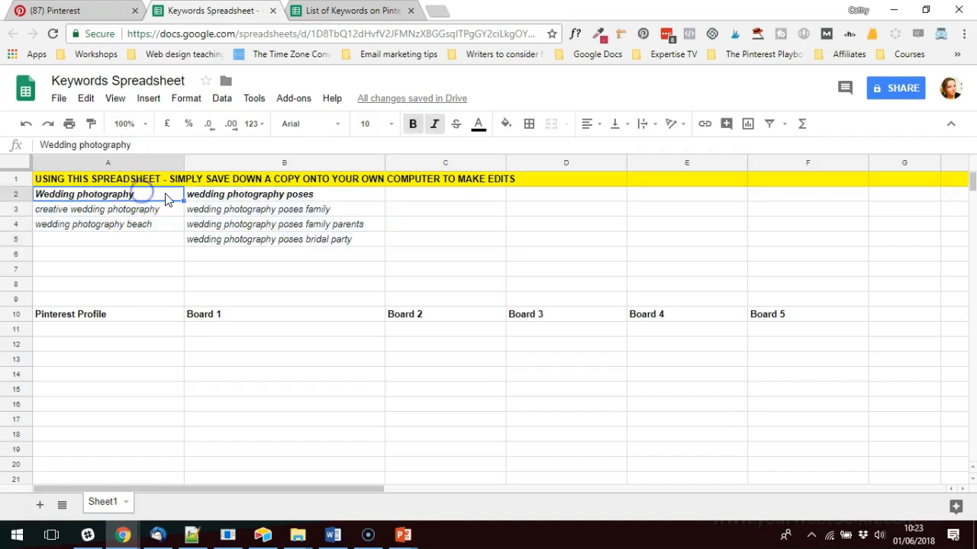
{"action": "left_click", "coordinate": [105, 197]}
{"action": "left_click", "coordinate": [139, 213]}
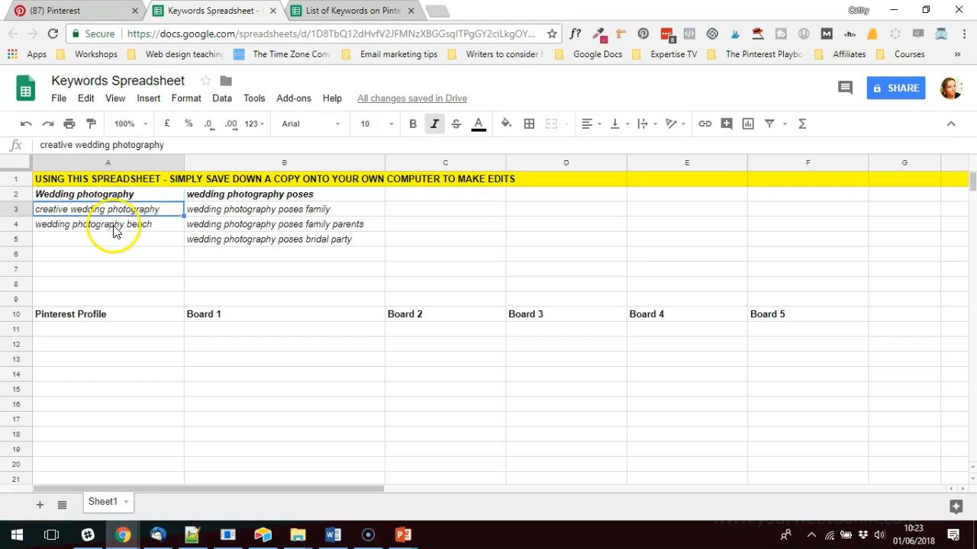
{"action": "left_click", "coordinate": [112, 229]}
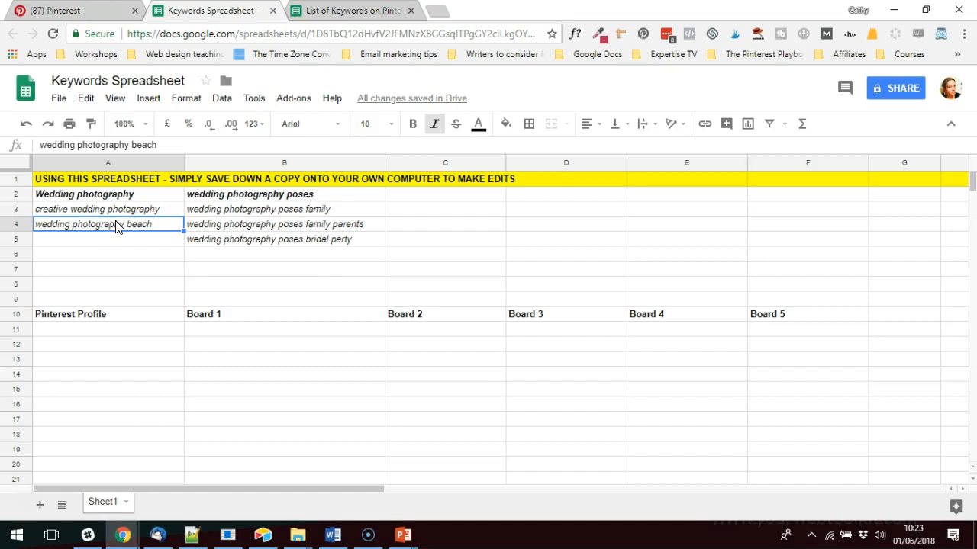
{"action": "left_click", "coordinate": [113, 226]}
{"action": "left_click_drag", "start_coordinate": [109, 332], "coordinate": [108, 388]}
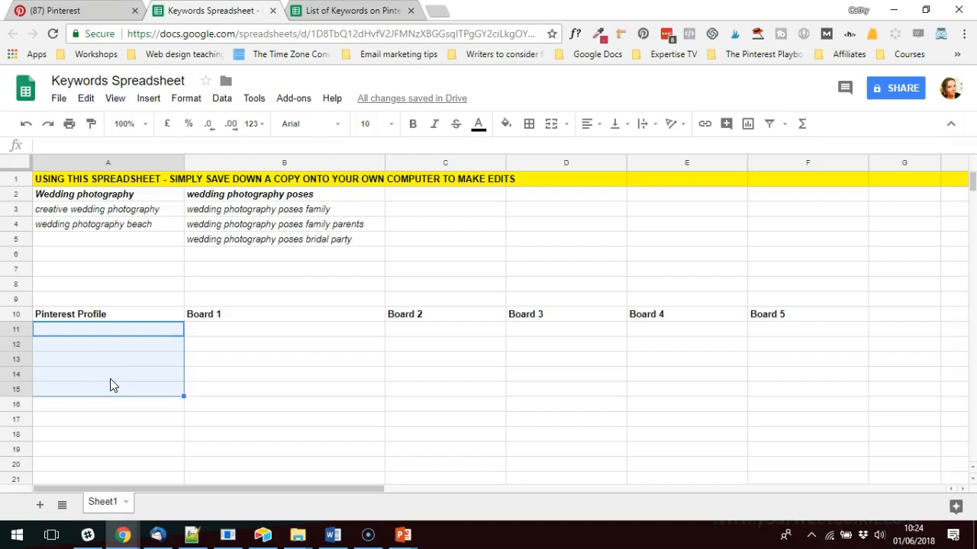
- Go through the wedding photography poses keywords in column B and compare them with the Board 1 heading and cells B11:B15
{"action": "left_click", "coordinate": [233, 316]}
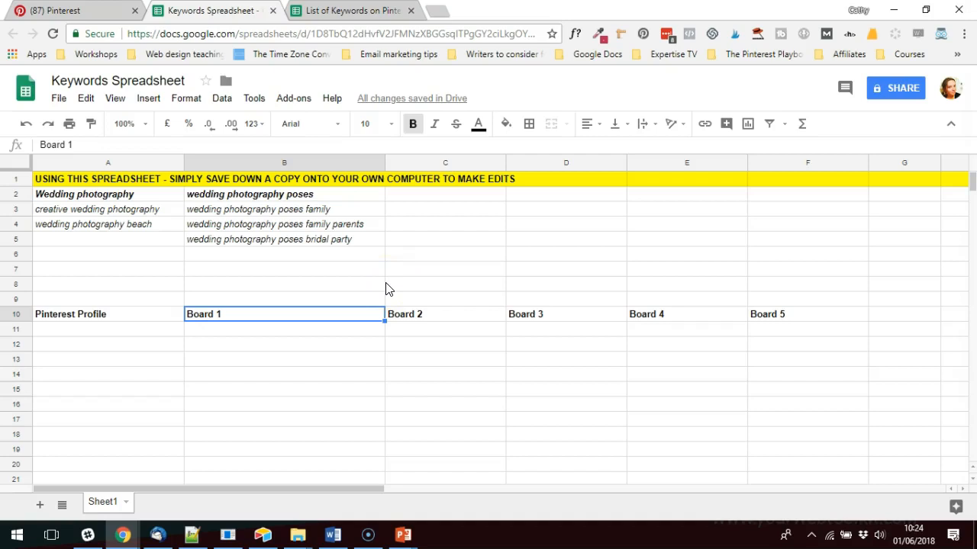
{"action": "left_click", "coordinate": [232, 194]}
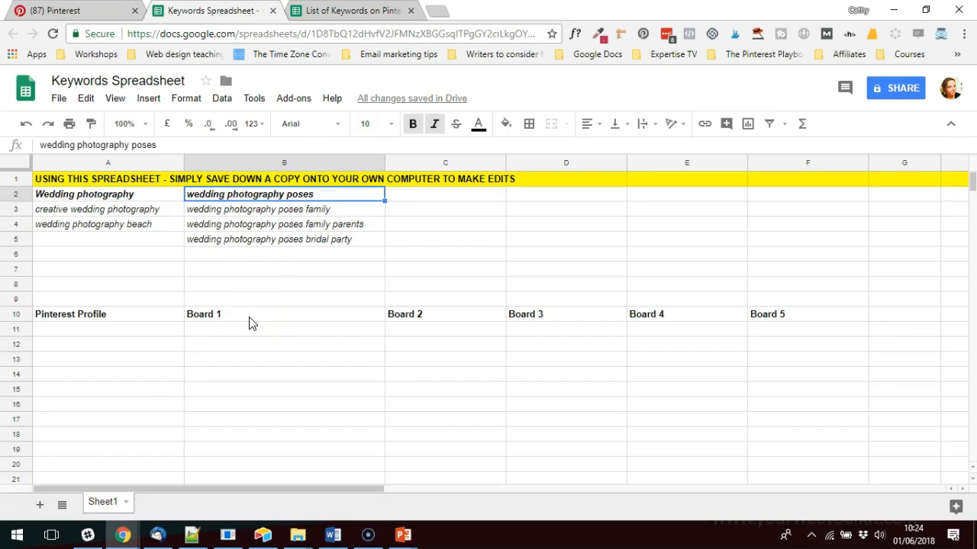
{"action": "left_click", "coordinate": [313, 211]}
{"action": "left_click", "coordinate": [313, 225]}
{"action": "left_click", "coordinate": [313, 240]}
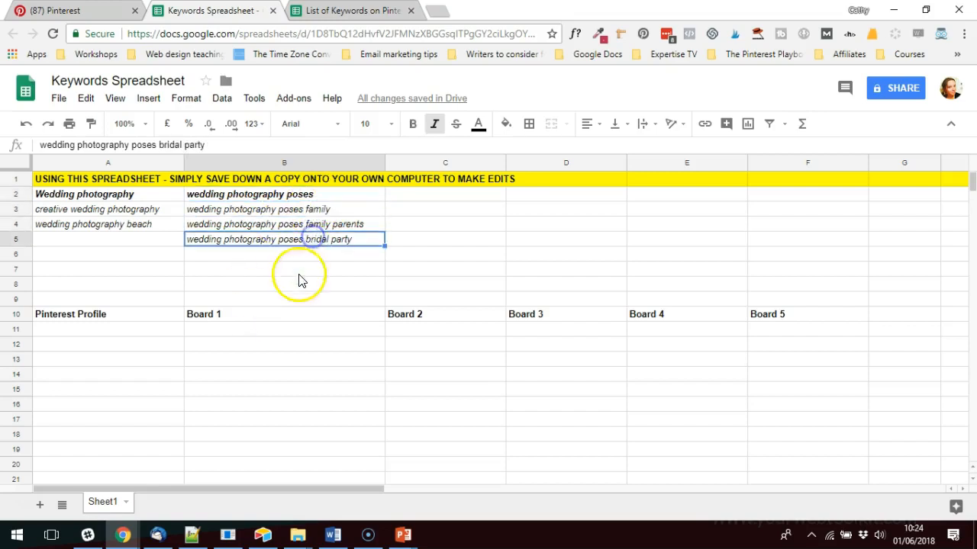
{"action": "left_click", "coordinate": [257, 319]}
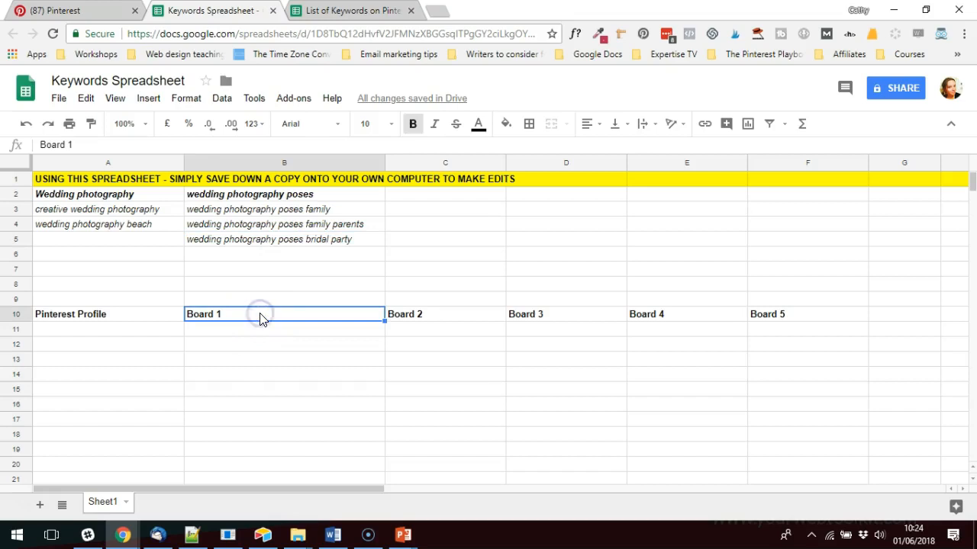
{"action": "left_click", "coordinate": [306, 195]}
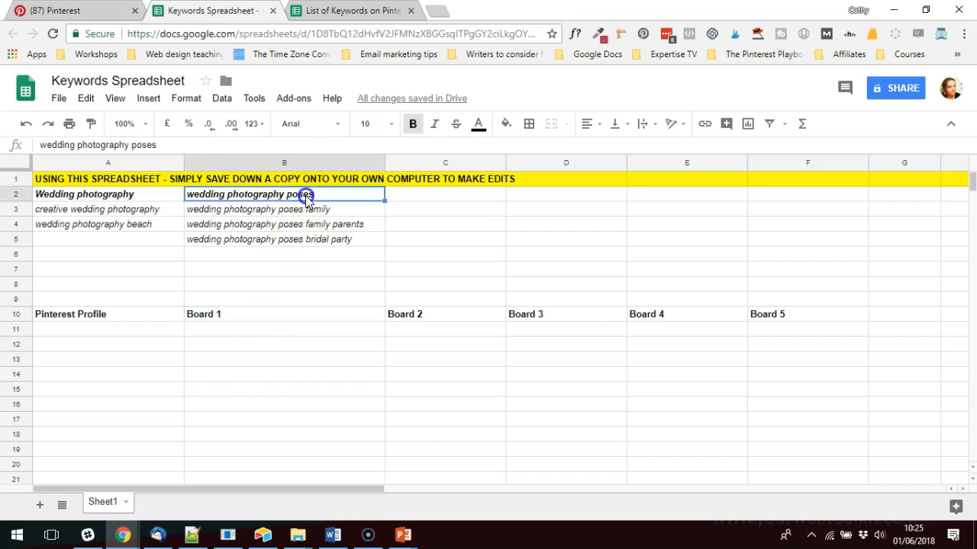
{"action": "left_click_drag", "start_coordinate": [292, 330], "coordinate": [286, 395]}
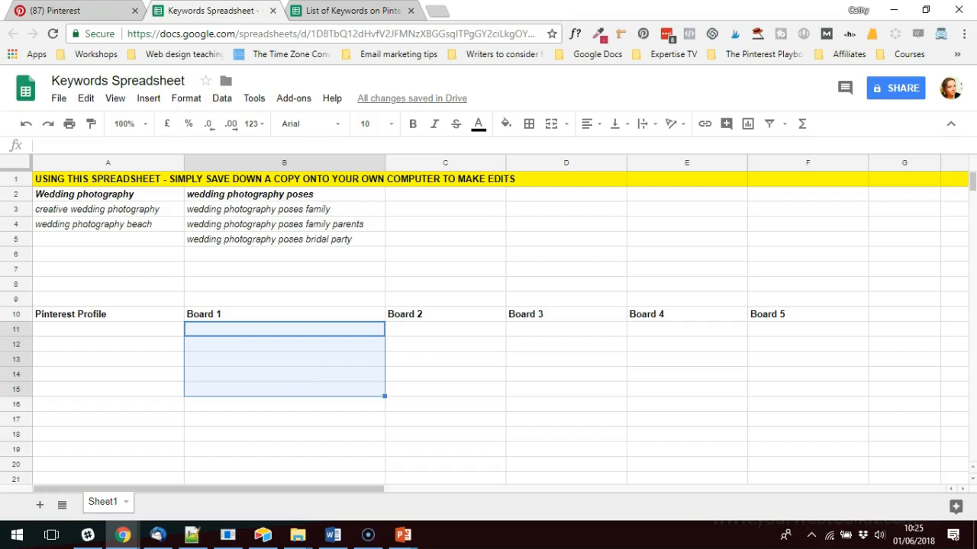
- Return to Pinterest and search for the suggested keyword "wedding photography getting ready"
{"action": "left_click", "coordinate": [69, 11]}
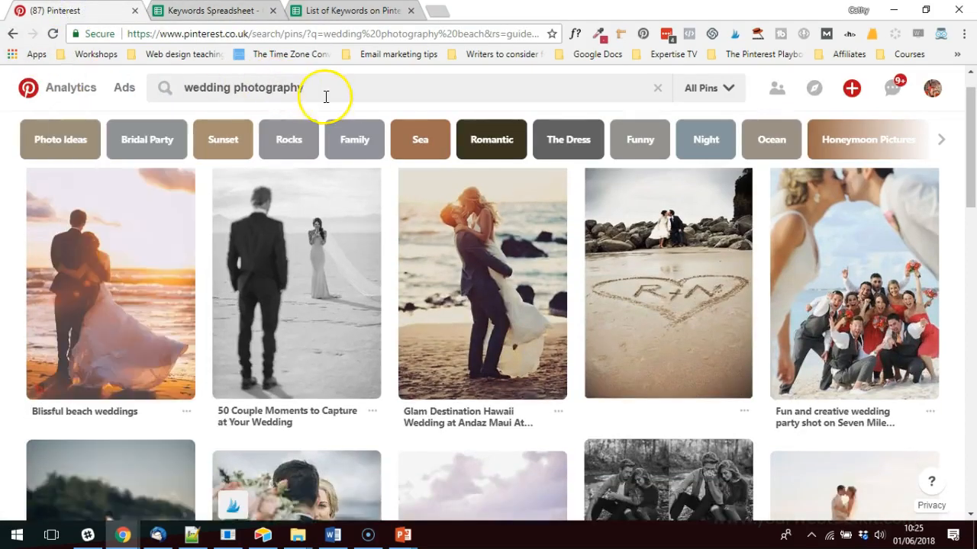
{"action": "left_click", "coordinate": [335, 94]}
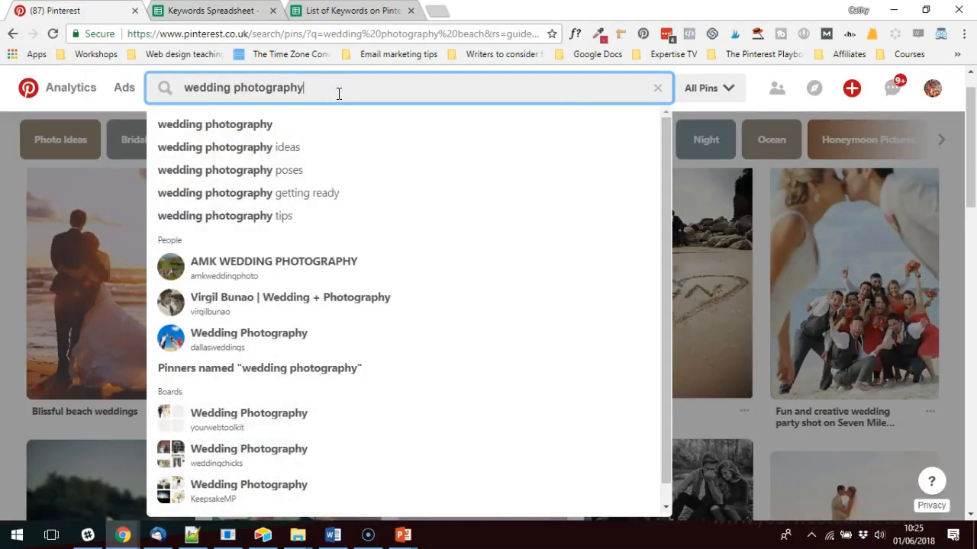
{"action": "left_click", "coordinate": [315, 193]}
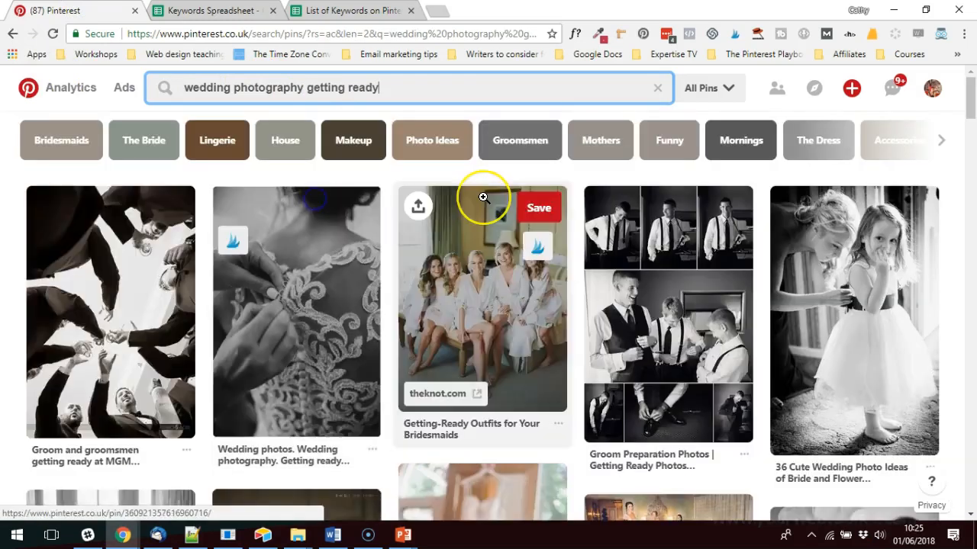
- Copy the search phrase "wedding photography getting ready" into cell C2 of the Keywords Spreadsheet
{"action": "left_click_drag", "start_coordinate": [382, 89], "coordinate": [158, 69]}
{"action": "key", "text": "ctrl+c"}
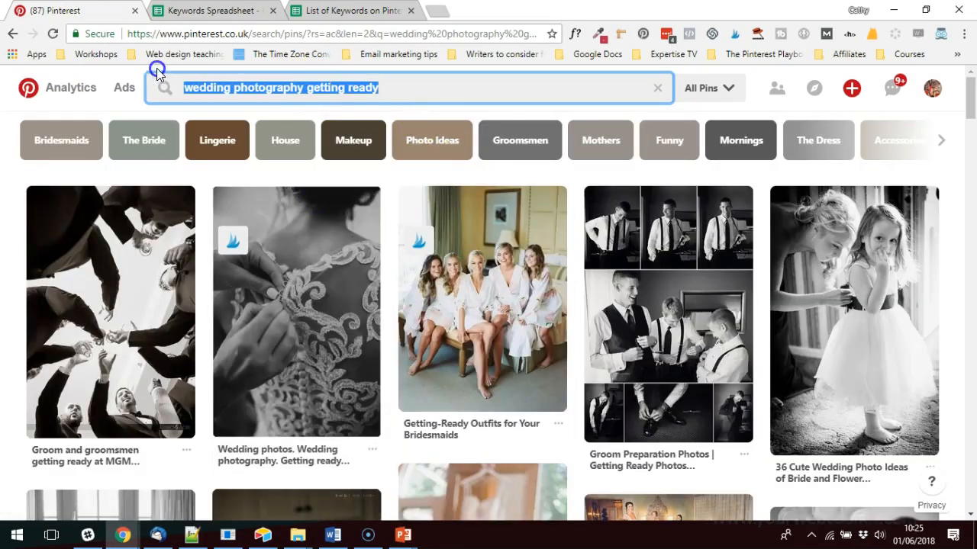
{"action": "left_click", "coordinate": [338, 11]}
{"action": "left_click", "coordinate": [224, 10]}
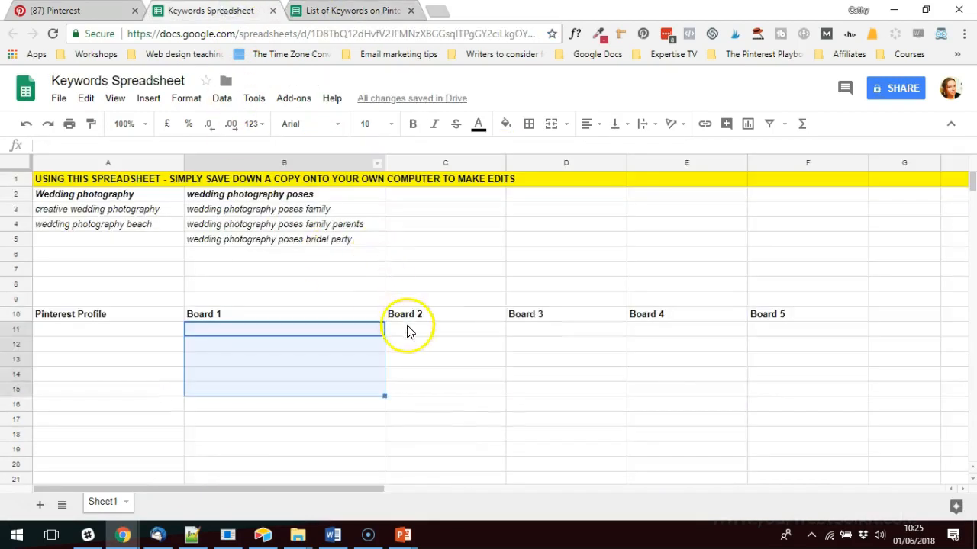
{"action": "left_click", "coordinate": [436, 193]}
{"action": "key", "text": "ctrl+v"}
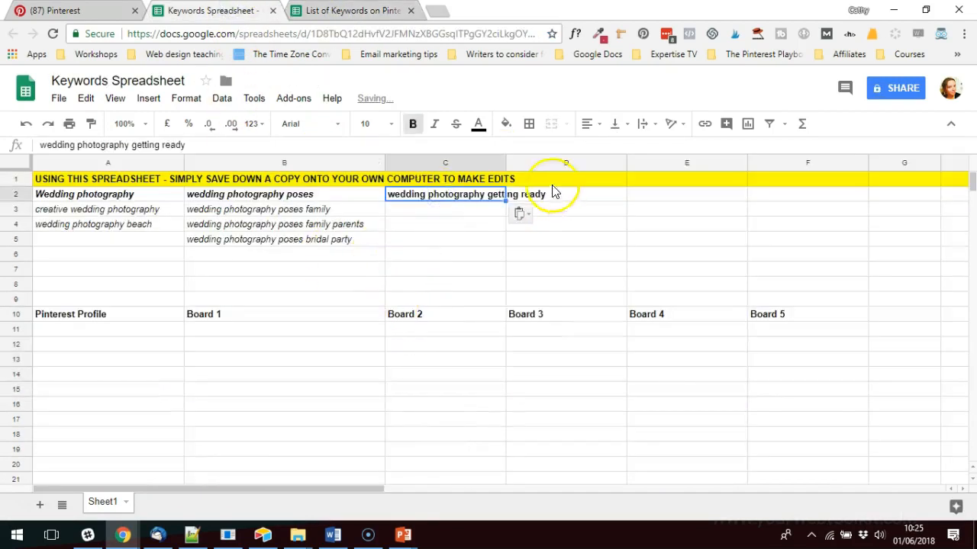
- Narrow the Pinterest search with The Bride keyword and copy "wedding photography getting ready the bride" into cell C3 of the Keywords Spreadsheet
{"action": "left_click", "coordinate": [86, 11]}
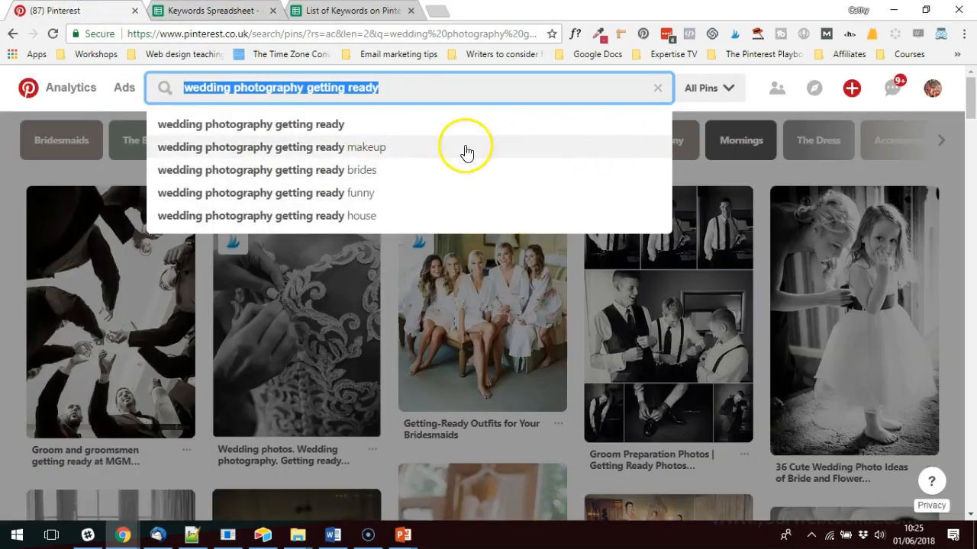
{"action": "left_click", "coordinate": [43, 120]}
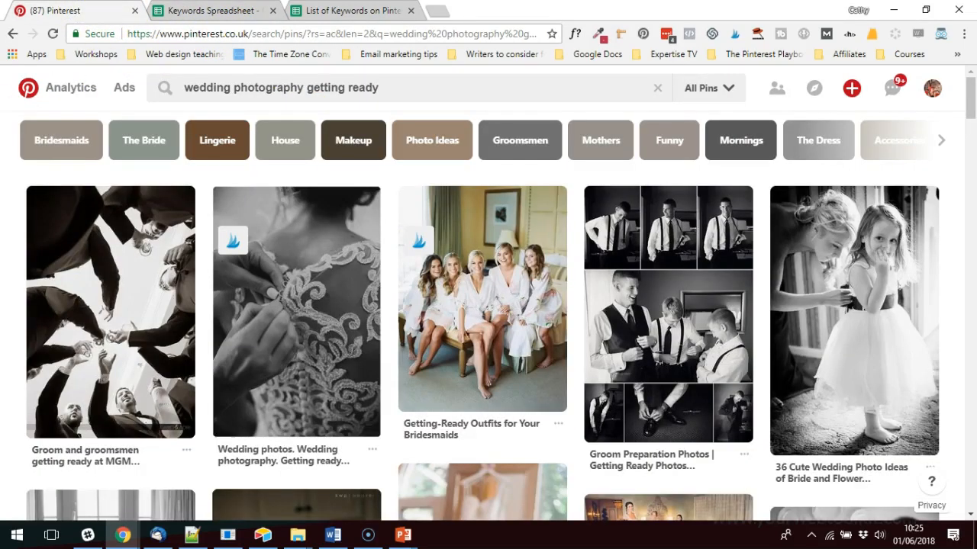
{"action": "left_click", "coordinate": [177, 137]}
{"action": "left_click", "coordinate": [460, 96]}
{"action": "key", "text": "ctrl+c"}
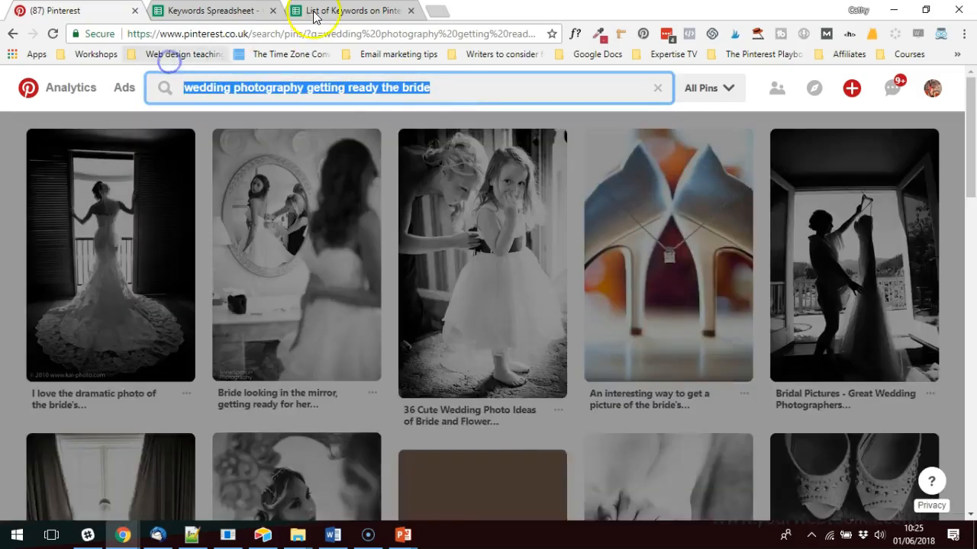
{"action": "left_click", "coordinate": [213, 10]}
{"action": "left_click", "coordinate": [409, 209]}
{"action": "key", "text": "ctrl+v"}
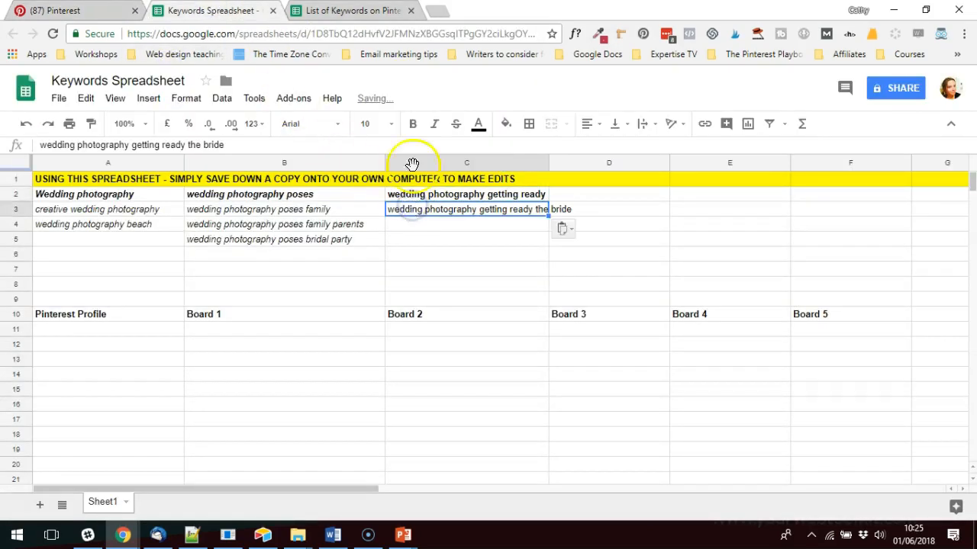
- Back in Pinterest, remove "the bride" from the search and choose the suggestion "wedding photography getting ready makeup"
{"action": "left_click", "coordinate": [64, 9]}
{"action": "left_click", "coordinate": [358, 95]}
{"action": "left_click", "coordinate": [428, 87]}
{"action": "left_click_drag", "start_coordinate": [428, 87], "coordinate": [378, 83]}
{"action": "left_click", "coordinate": [71, 128]}
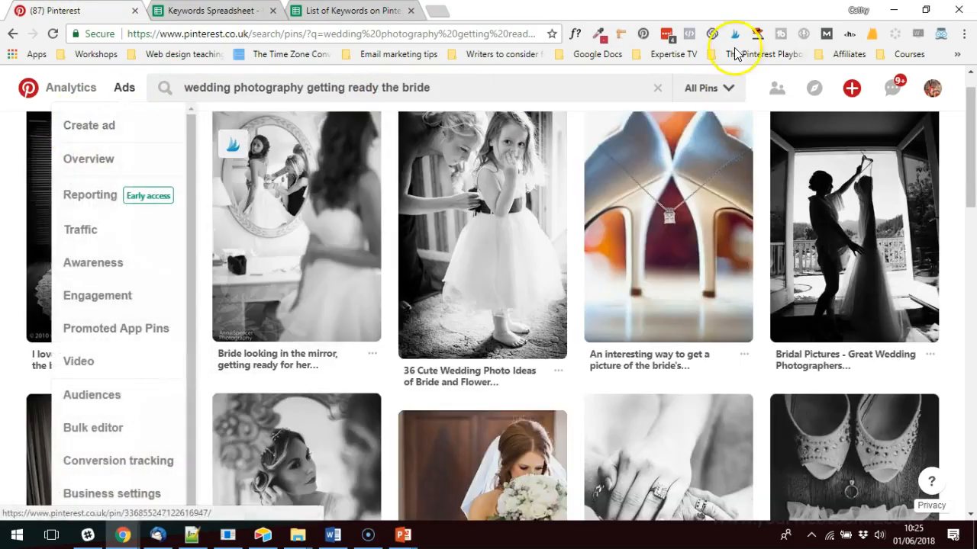
{"action": "left_click", "coordinate": [488, 90]}
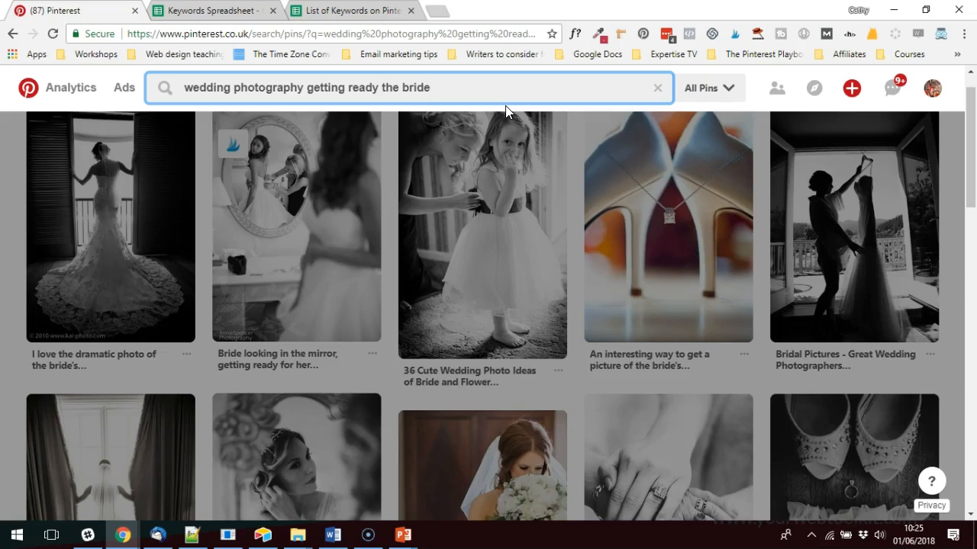
{"action": "left_click", "coordinate": [382, 87]}
{"action": "left_click_drag", "start_coordinate": [430, 90], "coordinate": [379, 87]}
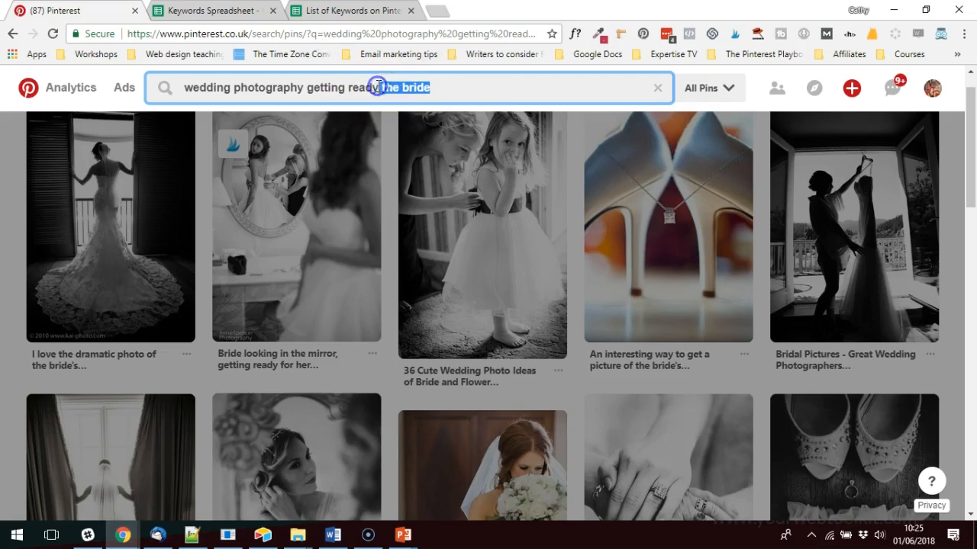
{"action": "key", "text": "BackSpace"}
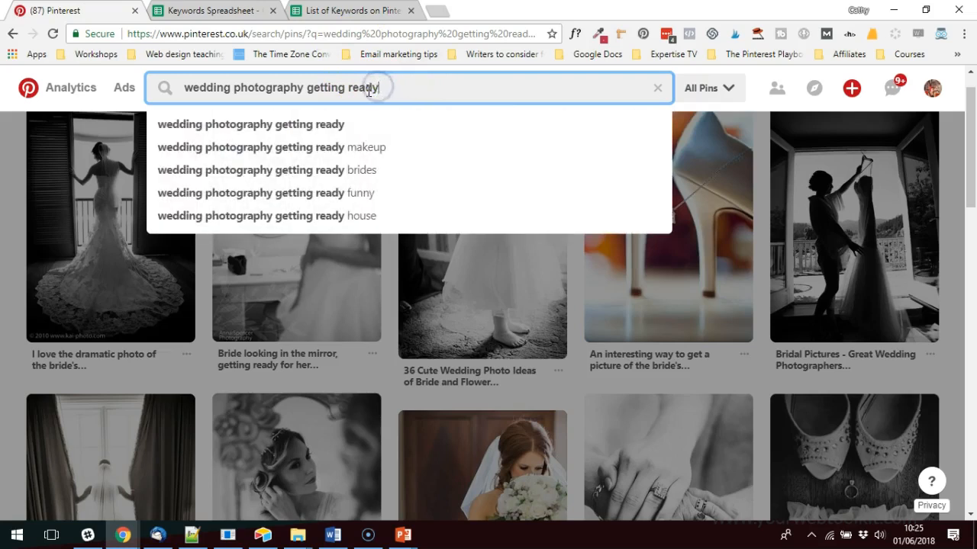
{"action": "left_click", "coordinate": [340, 155]}
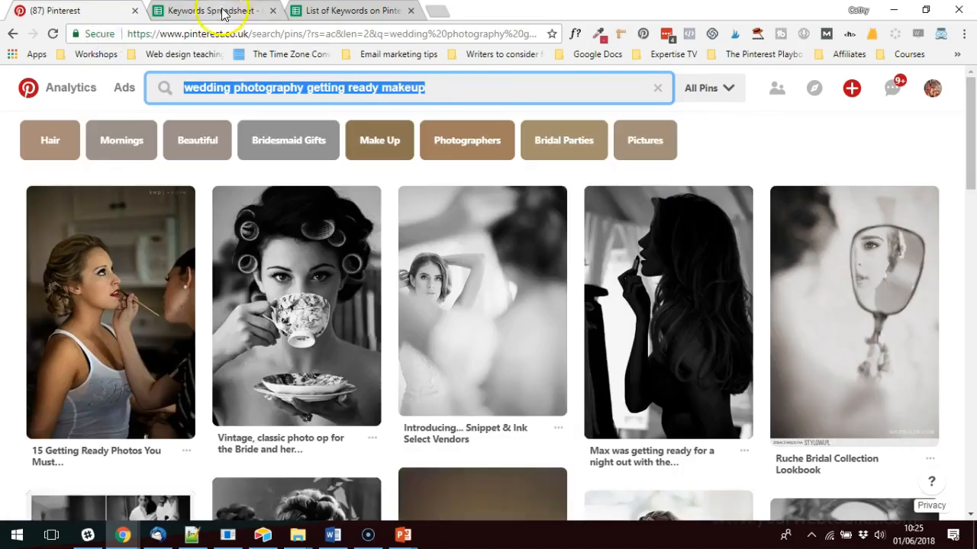
- Record "wedding photography getting ready makeup" in cell C4 of the Keywords Spreadsheet and fit column C's width to its contents
{"action": "left_click", "coordinate": [229, 11]}
{"action": "left_click", "coordinate": [463, 224]}
{"action": "type", "text": "wedding photography getting ready makeup"}
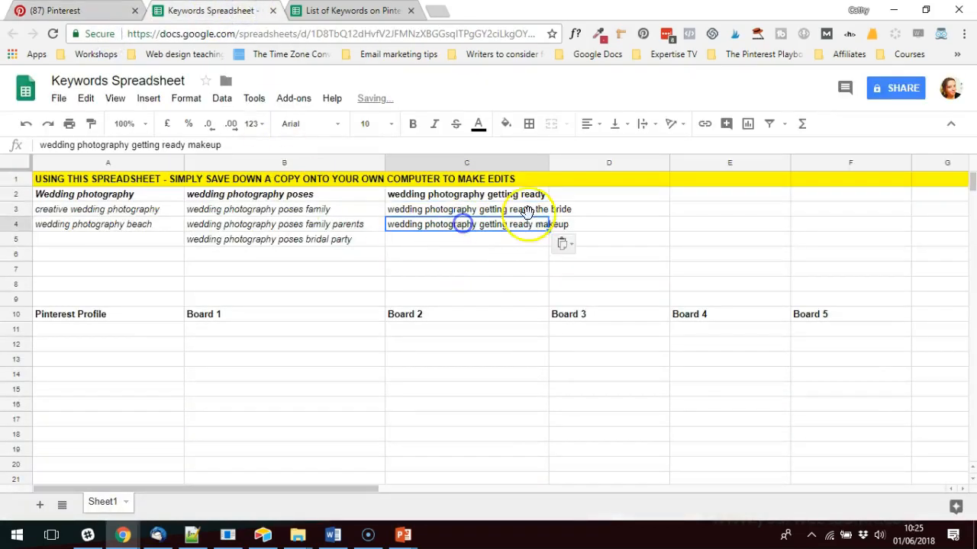
{"action": "double_click", "coordinate": [548, 162]}
{"action": "left_click", "coordinate": [552, 297]}
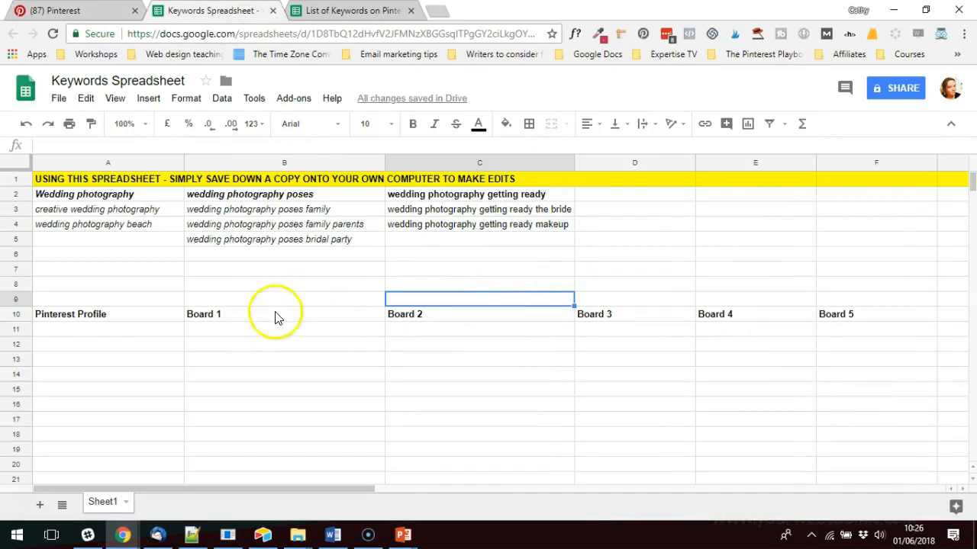
{"action": "left_click", "coordinate": [217, 320]}
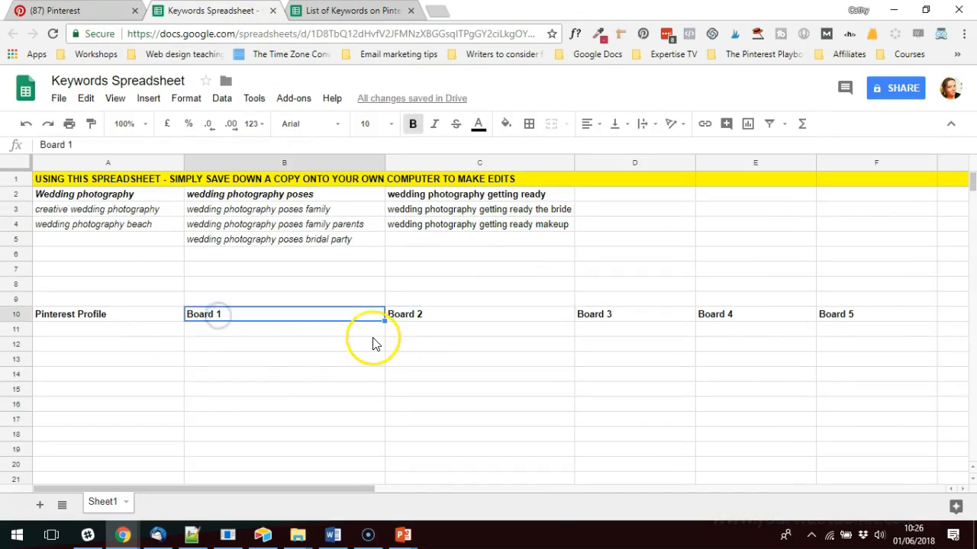
- Review the Board 2 to Board 5 headings in row 10 and the wedding photography poses keywords in column B
{"action": "left_click", "coordinate": [433, 319]}
{"action": "left_click", "coordinate": [584, 320]}
{"action": "left_click", "coordinate": [721, 328]}
{"action": "left_click", "coordinate": [839, 317]}
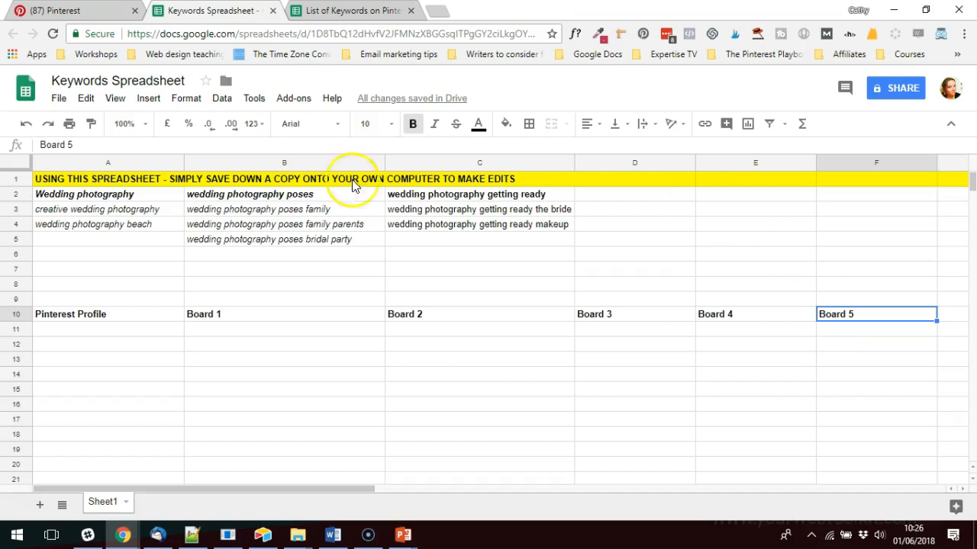
{"action": "left_click", "coordinate": [241, 195]}
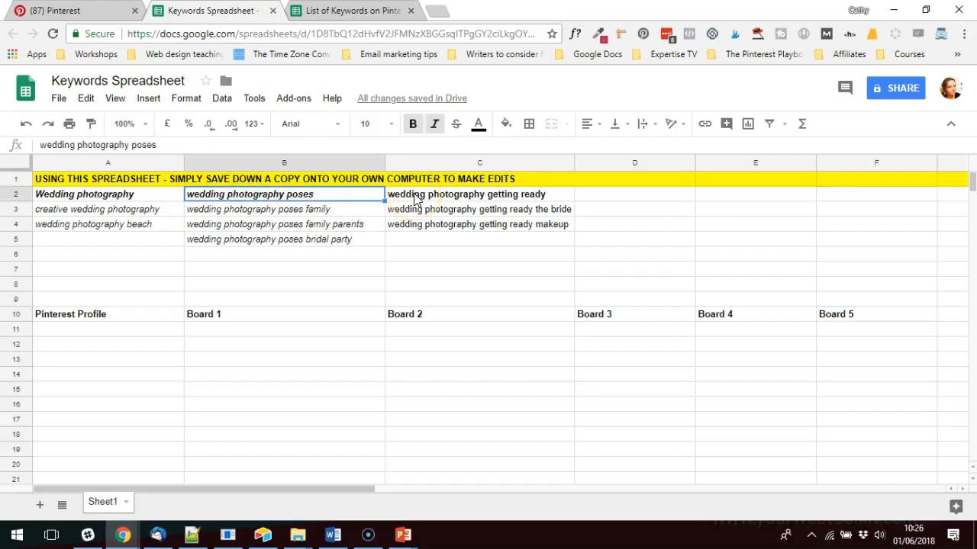
{"action": "left_click_drag", "start_coordinate": [320, 212], "coordinate": [312, 243]}
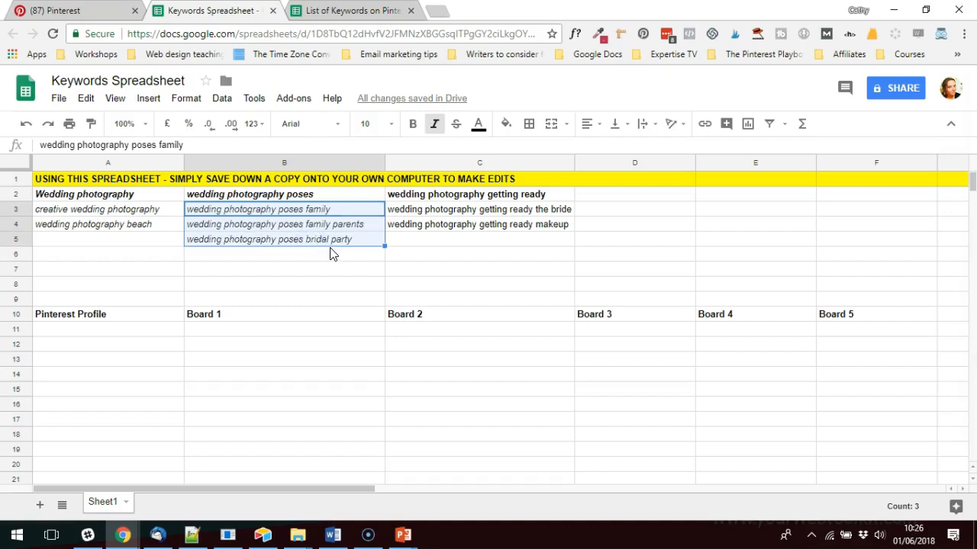
- Back in Pinterest, remove "makeup" from the search and search for "wedding photography getting ready"
{"action": "left_click", "coordinate": [68, 10]}
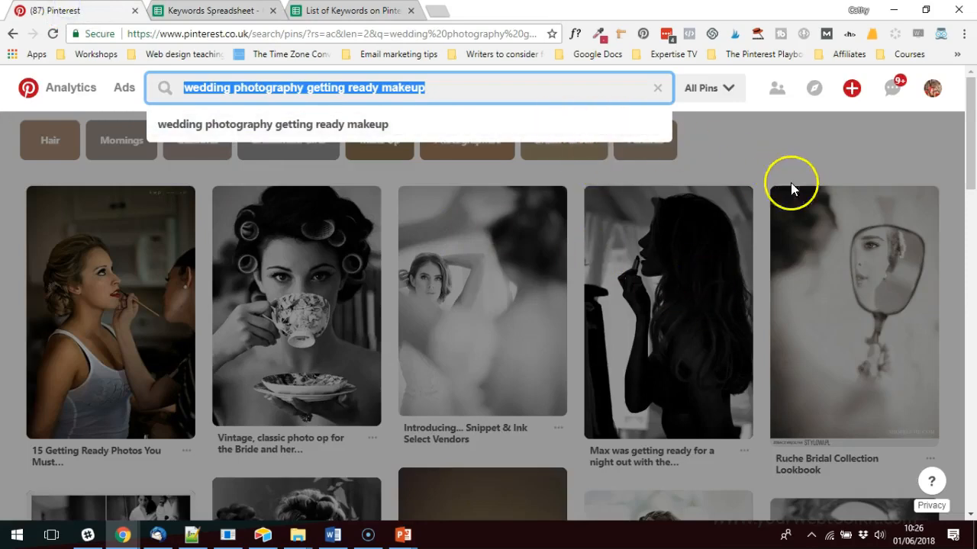
{"action": "scroll", "coordinate": [785, 317], "scroll_direction": "down", "scroll_amount": 15}
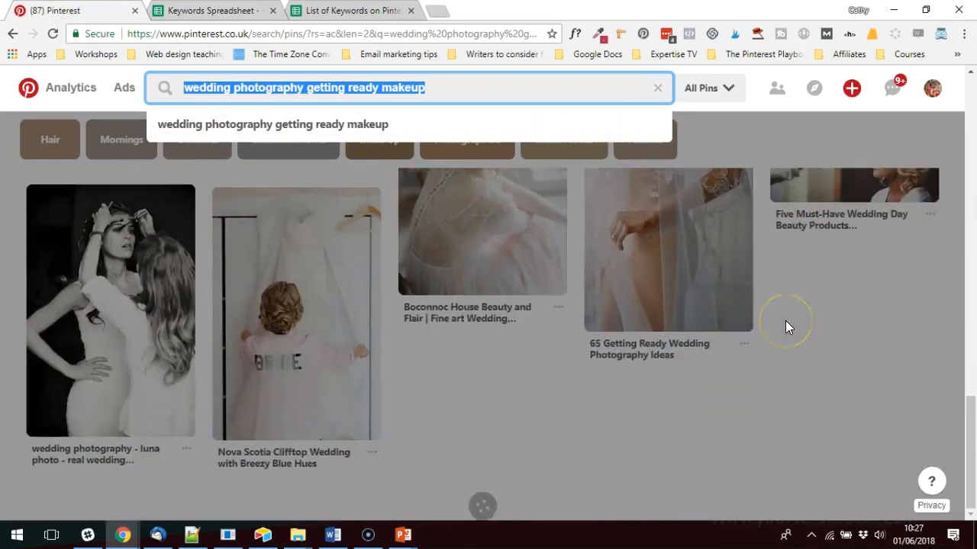
{"action": "scroll", "coordinate": [663, 272], "scroll_direction": "up", "scroll_amount": 9}
{"action": "scroll", "coordinate": [642, 248], "scroll_direction": "down", "scroll_amount": 5}
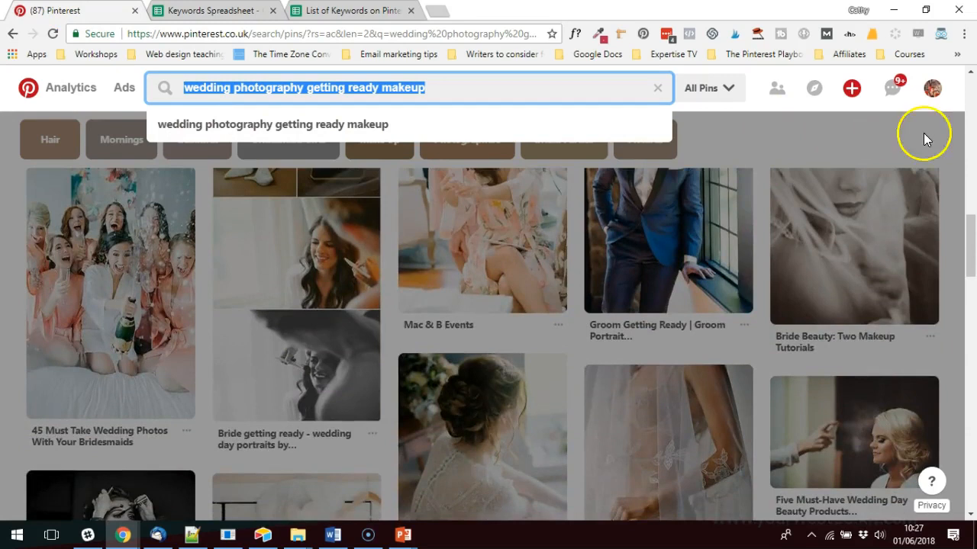
{"action": "scroll", "coordinate": [877, 134], "scroll_direction": "up", "scroll_amount": 4}
{"action": "left_click_drag", "start_coordinate": [372, 89], "coordinate": [550, 131]}
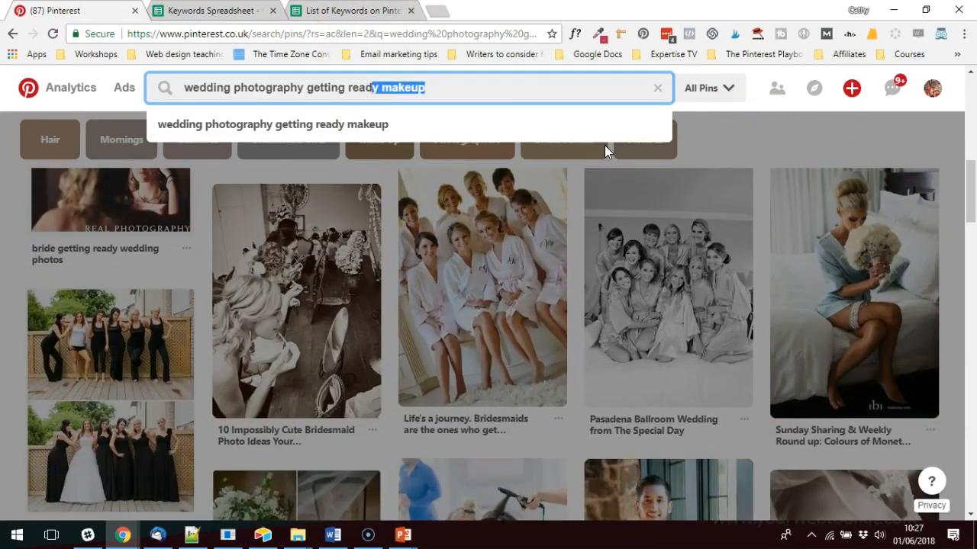
{"action": "type", "text": "Y"}
{"action": "key", "text": "Return"}
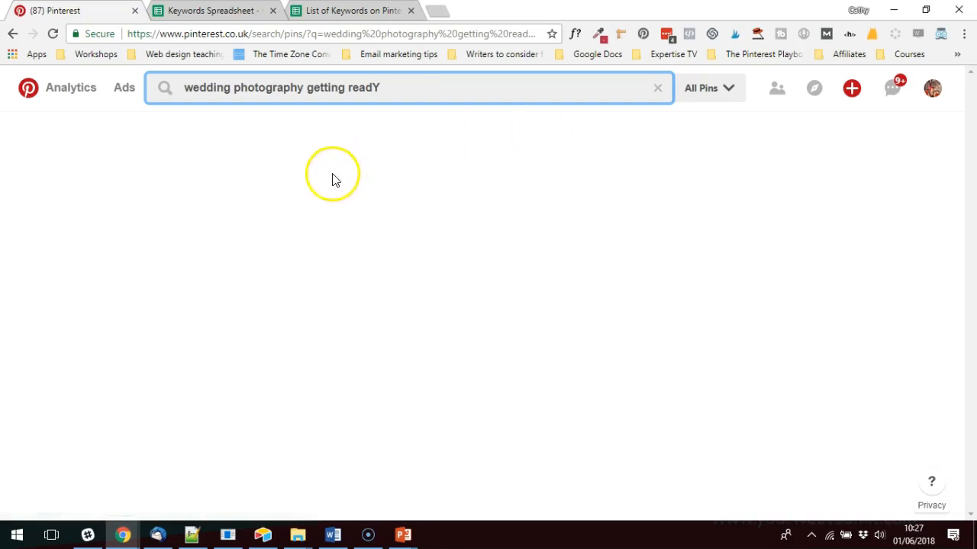
- Find the "Searches to try" suggestions among the Pinterest results and record "bride getting ready photos" in cell B6 of the Keywords Spreadsheet
{"action": "scroll", "coordinate": [806, 290], "scroll_direction": "down", "scroll_amount": 7}
{"action": "scroll", "coordinate": [679, 304], "scroll_direction": "down", "scroll_amount": 4}
{"action": "scroll", "coordinate": [680, 305], "scroll_direction": "up", "scroll_amount": 3}
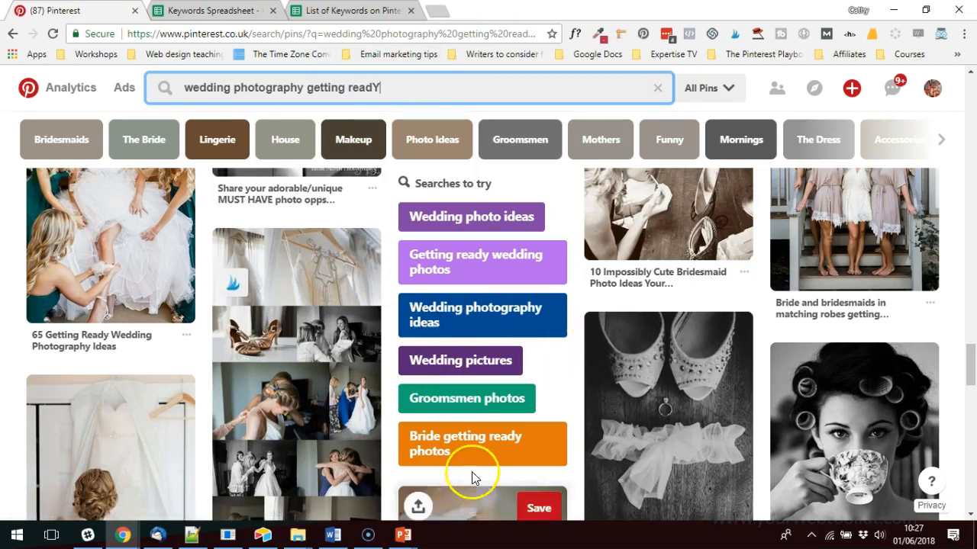
{"action": "left_click", "coordinate": [217, 10]}
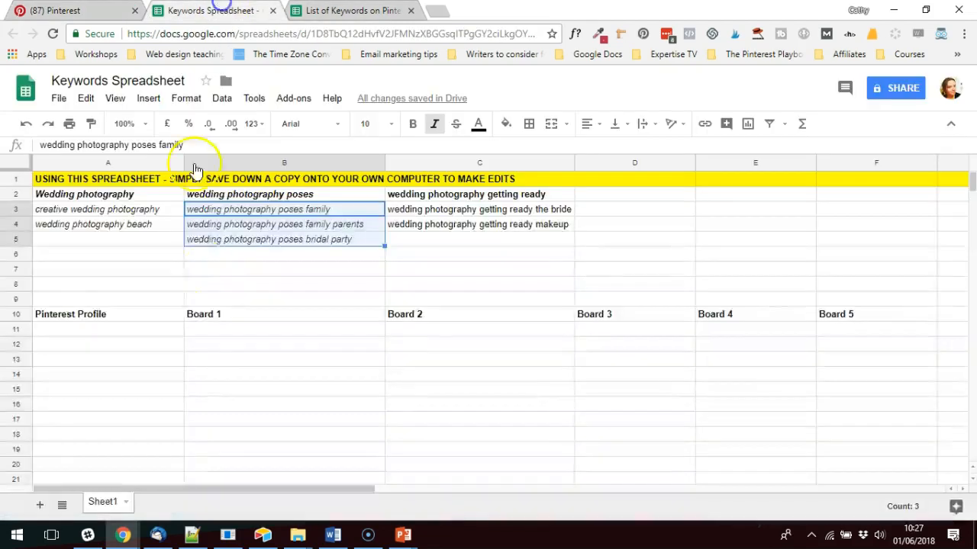
{"action": "left_click", "coordinate": [237, 259]}
{"action": "type", "text": "bride getting ready photos"}
{"action": "key", "text": "Return"}
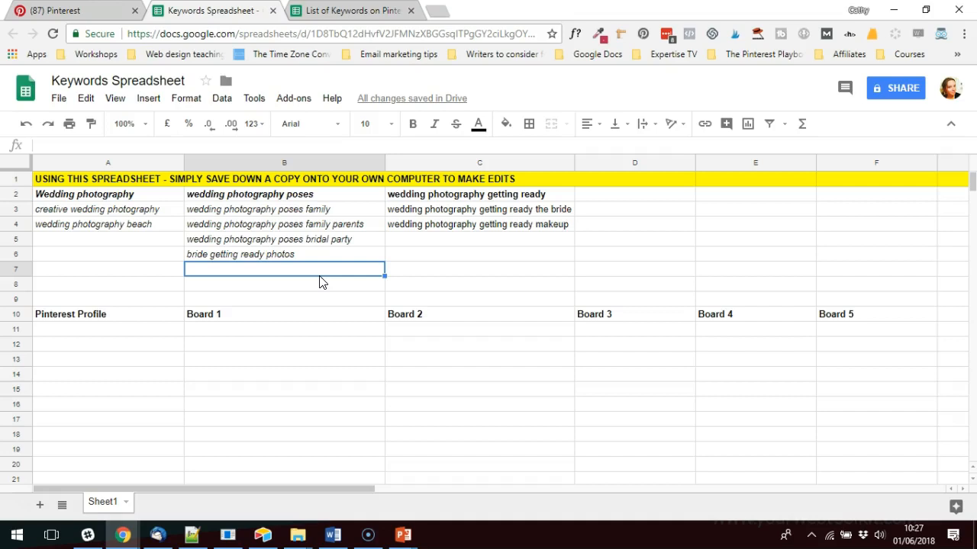
{"action": "left_click", "coordinate": [316, 270]}
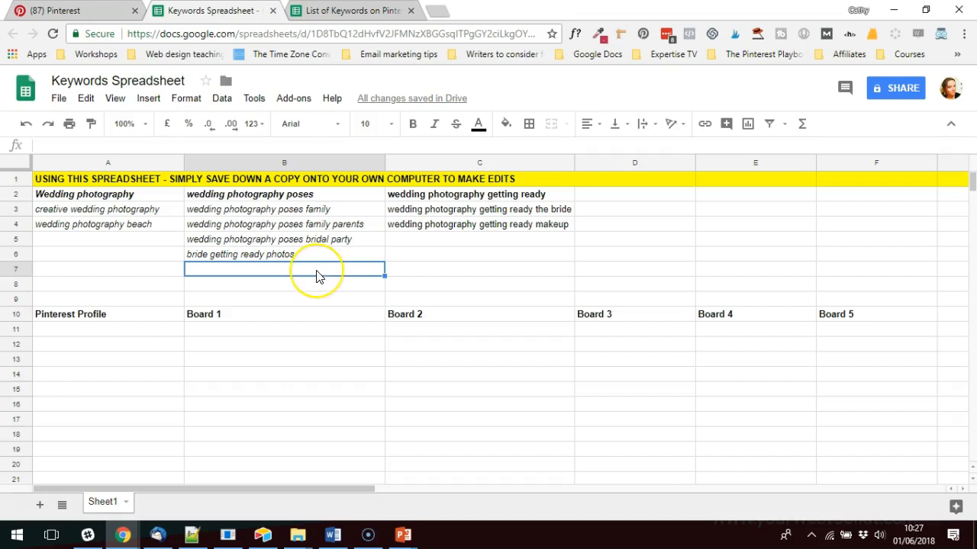